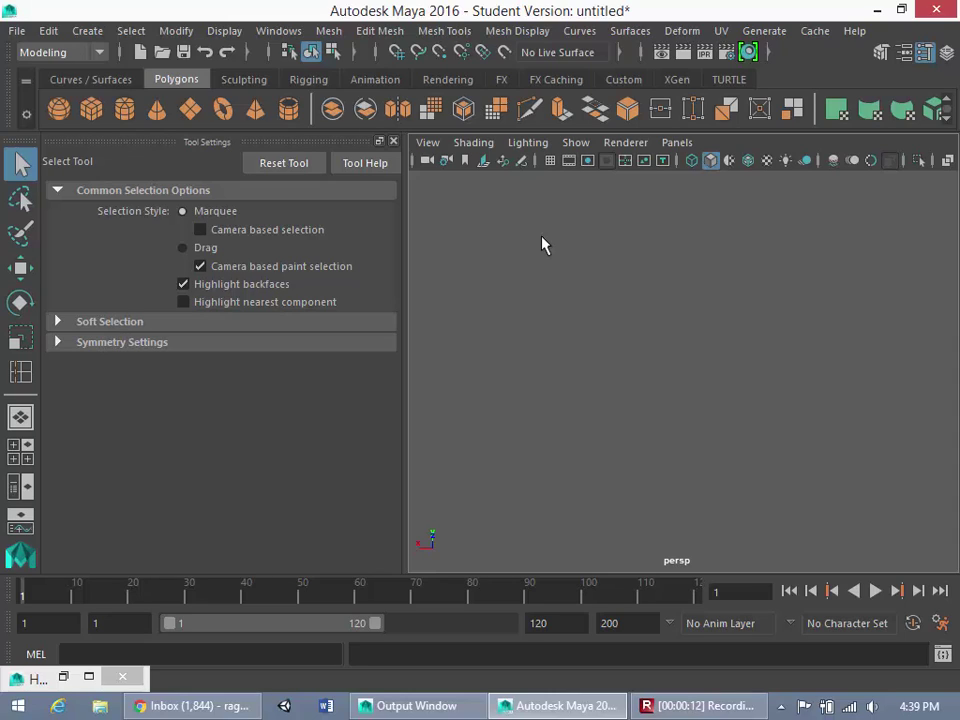
# - Create a default poly sphere, pSphere1, and orbit around it to view its top pole and side
pyautogui.click(61, 108)
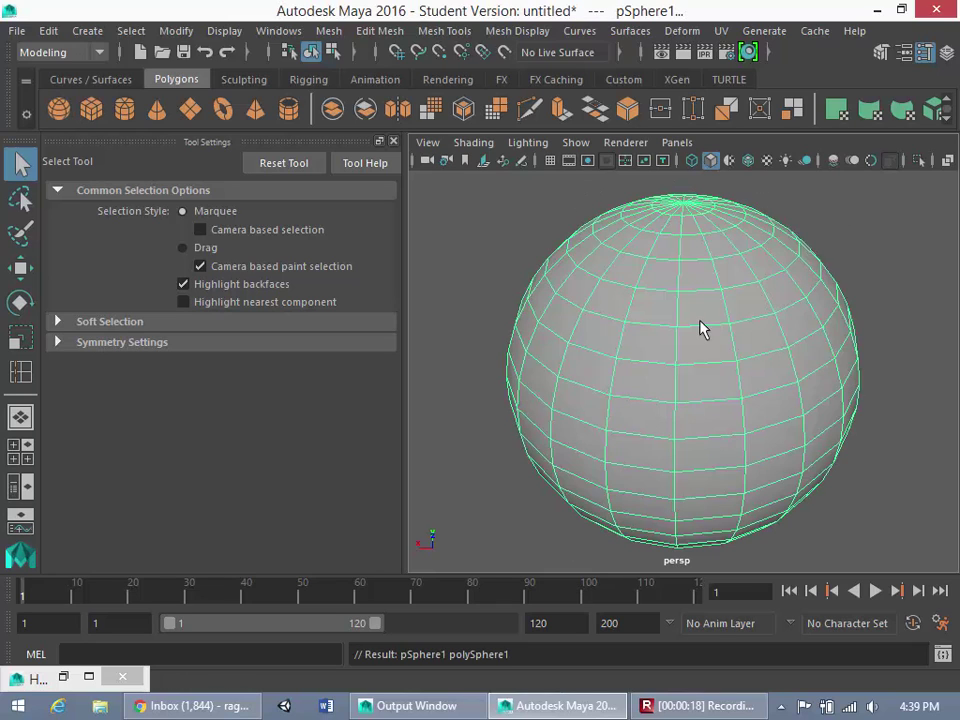
pyautogui.scroll(-3, 700, 327)
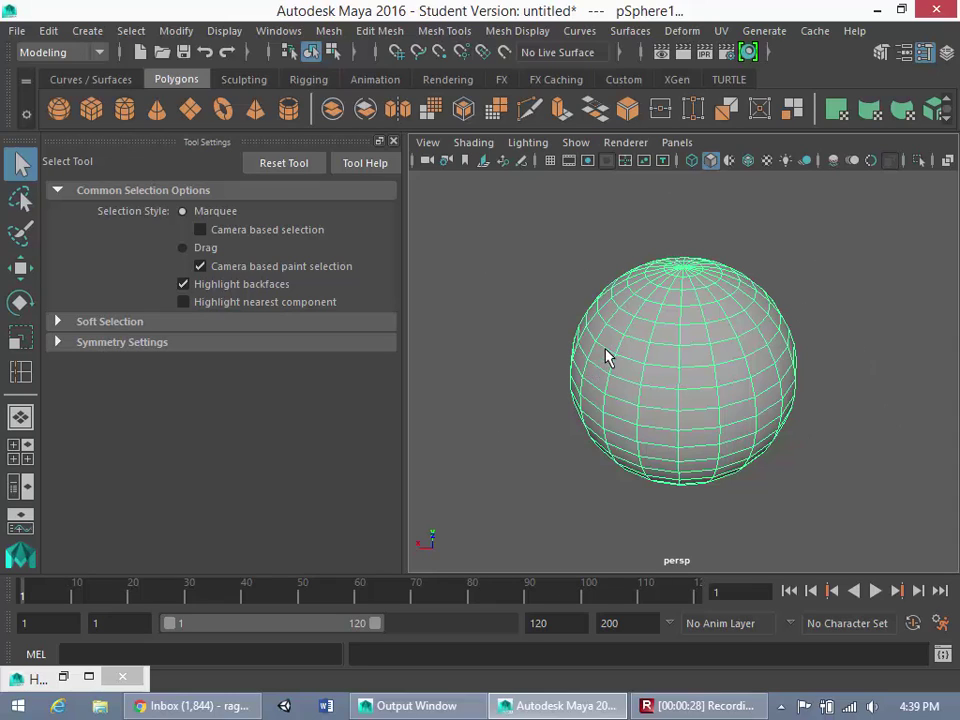
pyautogui.keyDown('alt'); pyautogui.moveTo(750, 313); pyautogui.dragTo(822, 316); pyautogui.keyUp('alt')
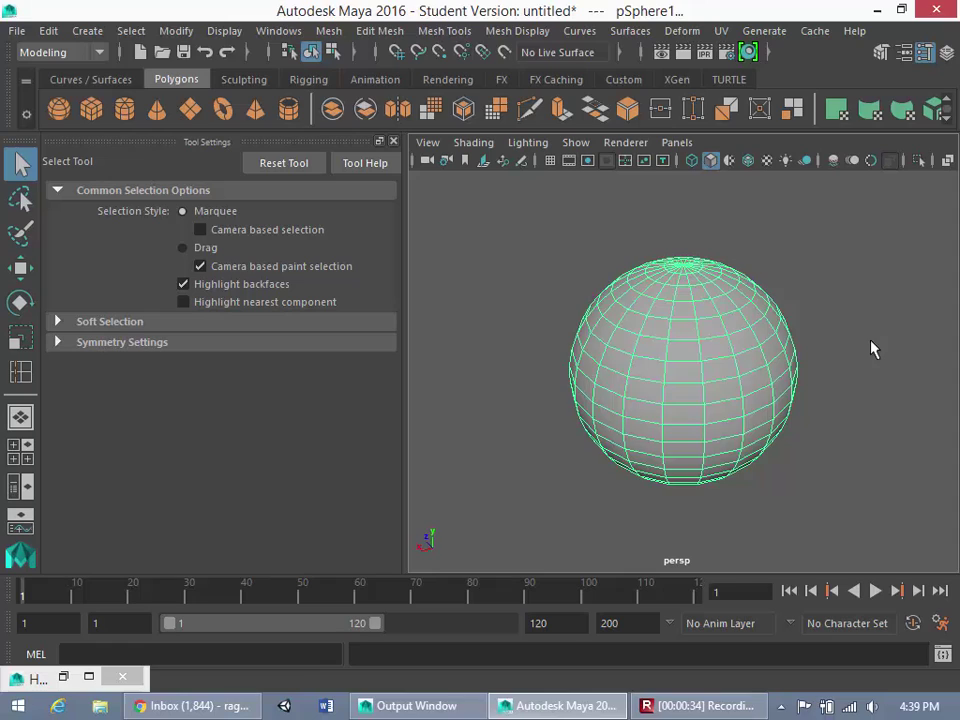
pyautogui.keyDown('alt'); pyautogui.moveTo(872, 348); pyautogui.dragTo(754, 403); pyautogui.keyUp('alt')
pyautogui.scroll(-5, 763, 412)
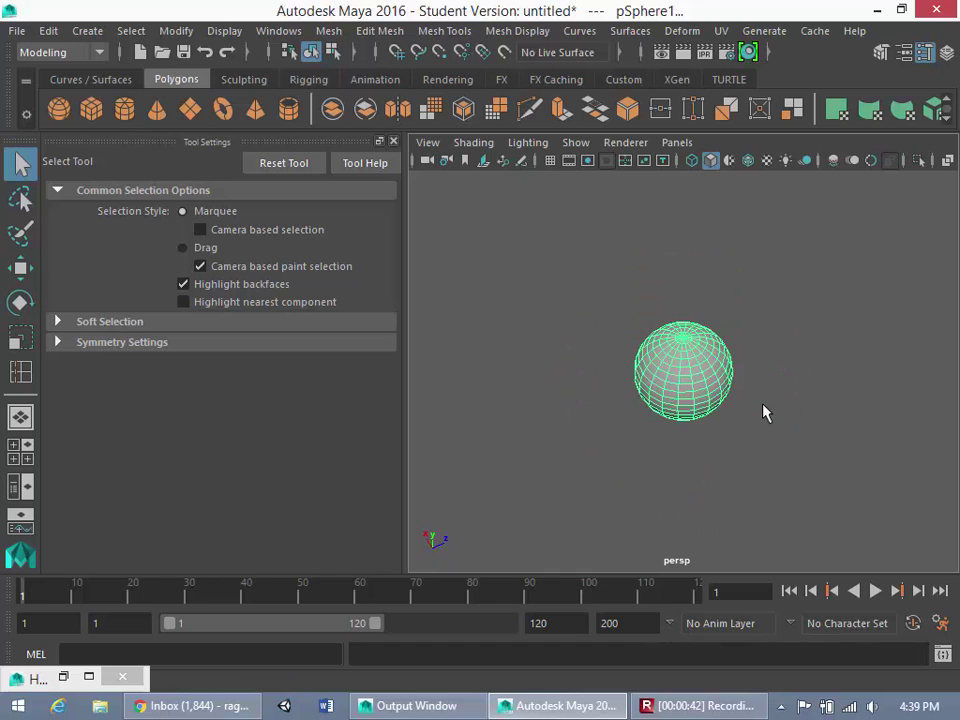
pyautogui.scroll(-10, 763, 412)
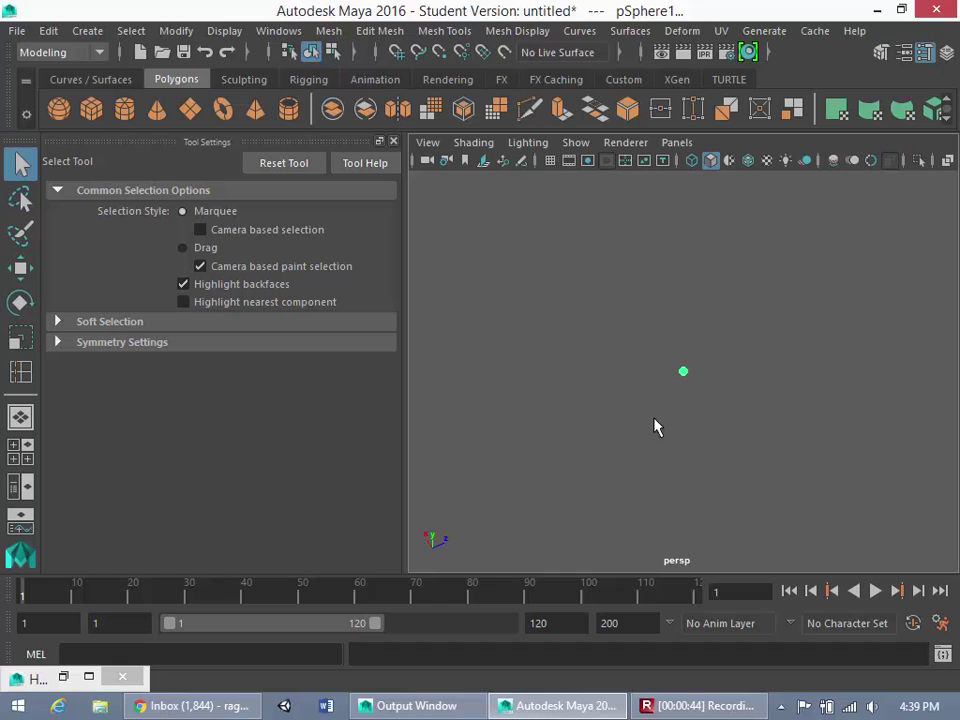
pyautogui.keyDown('alt'); pyautogui.moveTo(655, 427); pyautogui.dragTo(628, 347); pyautogui.keyUp('alt')
pyautogui.scroll(12, 682, 378)
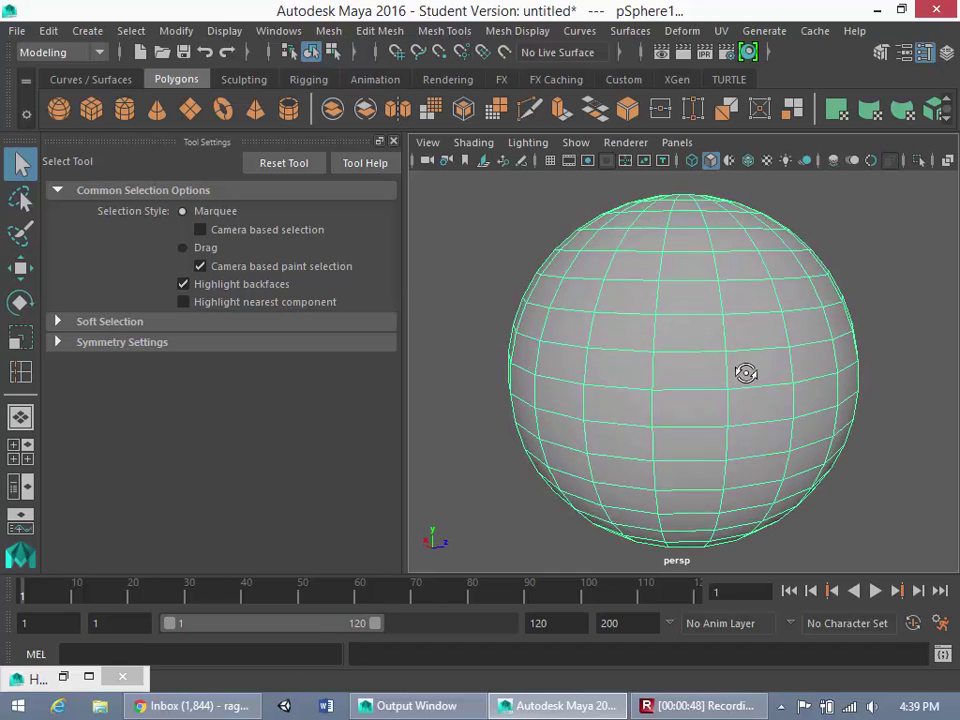
pyautogui.keyDown('alt'); pyautogui.moveTo(746, 373); pyautogui.dragTo(669, 429); pyautogui.keyUp('alt')
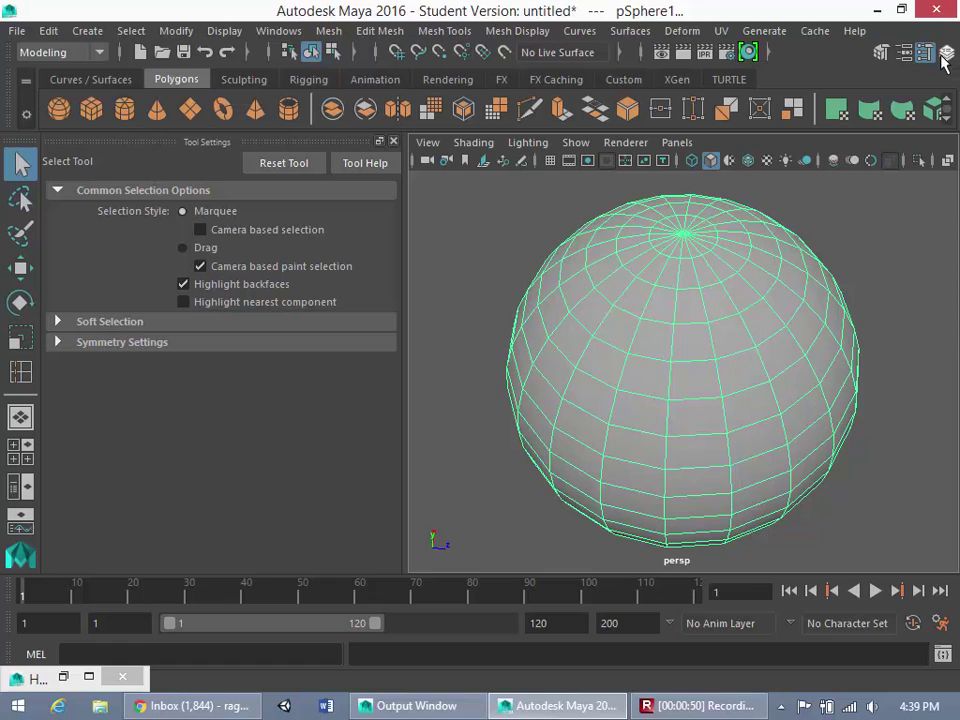
# - Set polySphere1's Subdivisions Axis and Subdivisions Height from 20 to 11 in the Attribute Editor
pyautogui.click(904, 53)
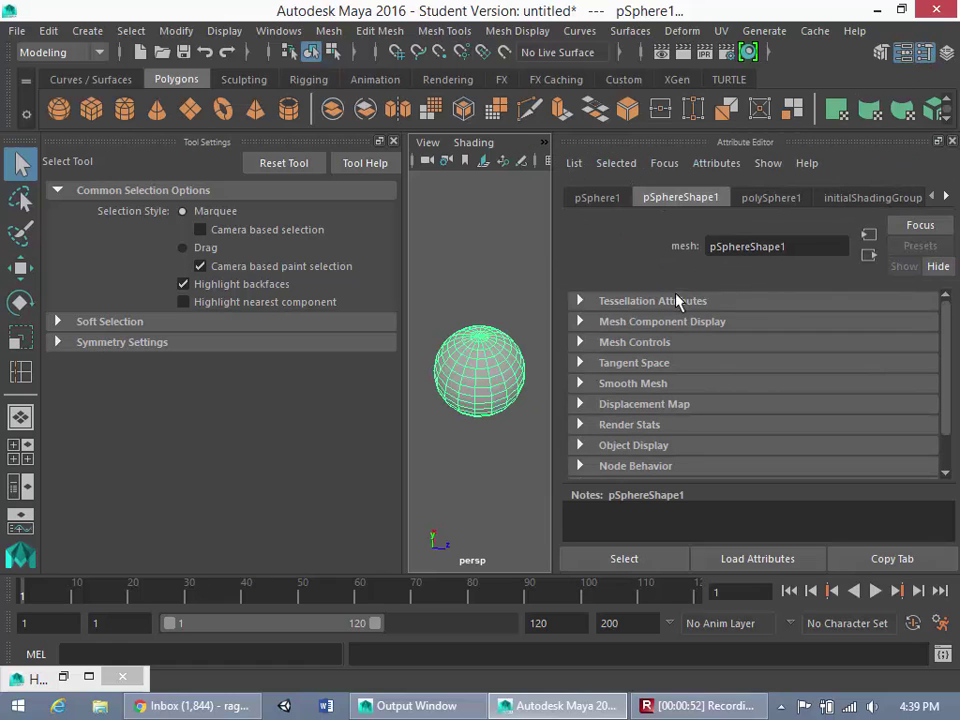
pyautogui.click(768, 198)
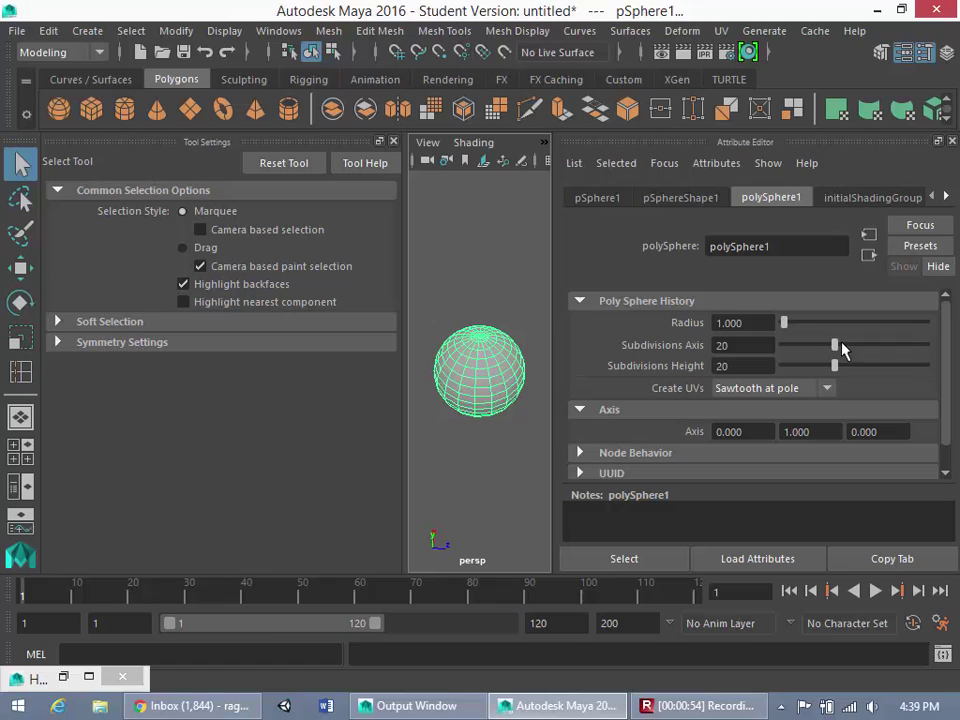
pyautogui.moveTo(838, 345); pyautogui.dragTo(809, 373)
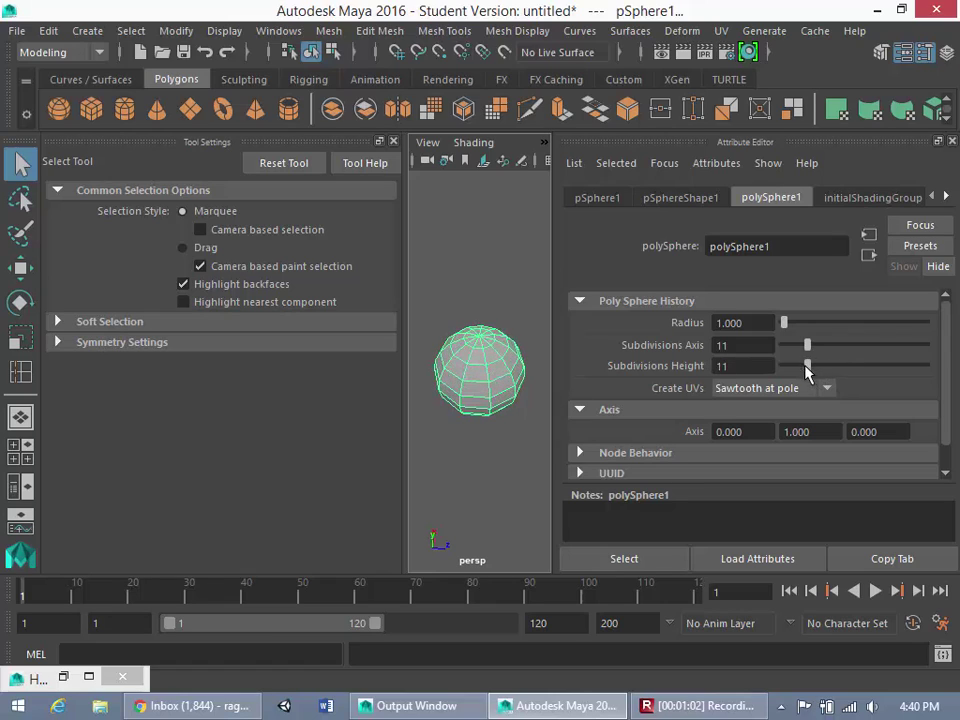
pyautogui.scroll(-10, 530, 454)
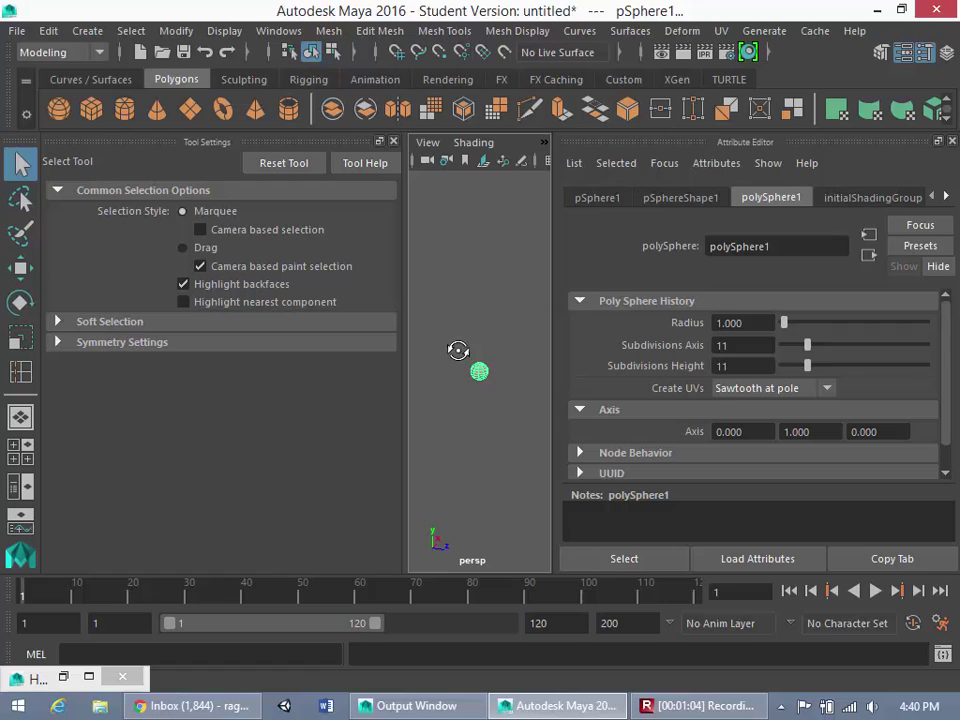
pyautogui.press('Delete')
pyautogui.scroll(10, 455, 368)
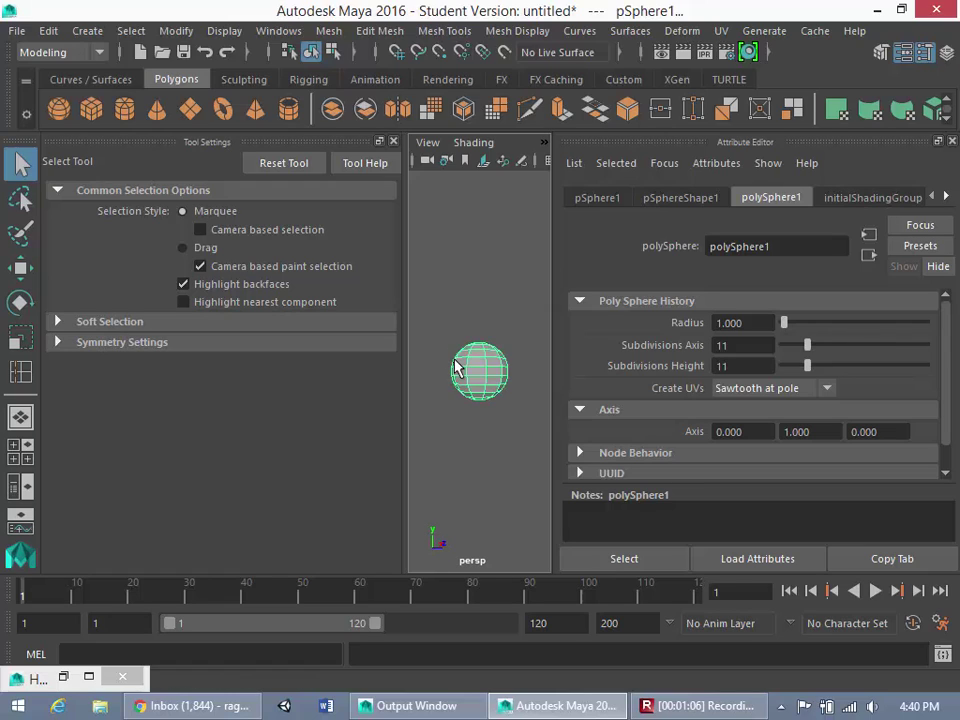
pyautogui.scroll(-8, 455, 368)
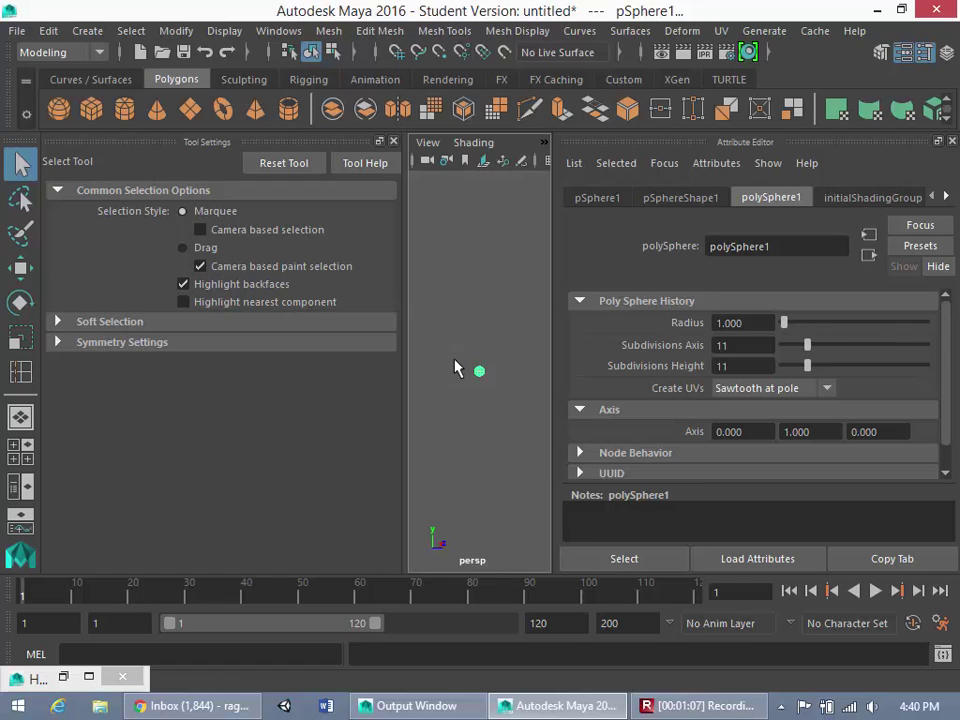
# - Close the Attribute Editor and orbit around the 11x11 sphere to inspect its pole, sides and underside
pyautogui.click(952, 141)
pyautogui.scroll(6, 640, 383)
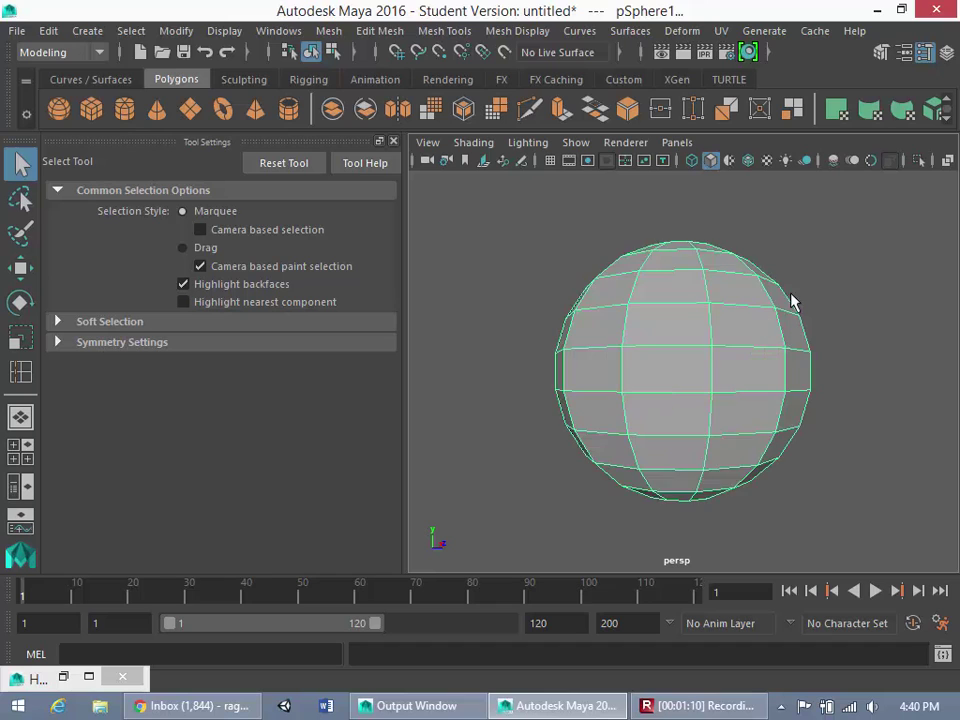
pyautogui.keyDown('alt'); pyautogui.moveTo(790, 300); pyautogui.dragTo(720, 360); pyautogui.keyUp('alt')
pyautogui.scroll(-4, 733, 343)
pyautogui.scroll(4, 733, 347)
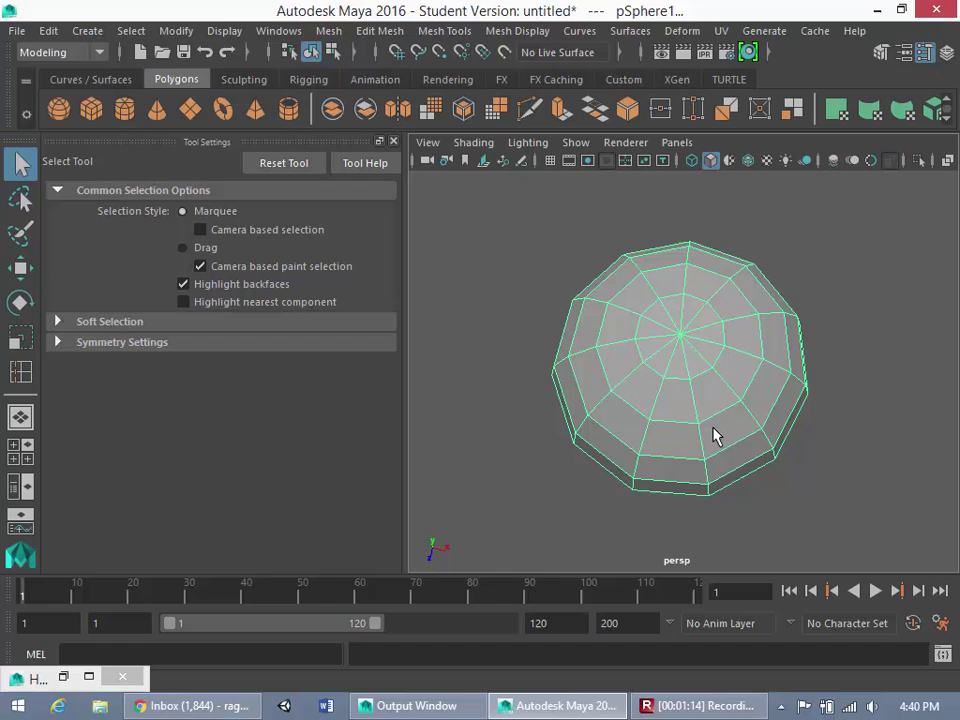
pyautogui.keyDown('alt'); pyautogui.moveTo(714, 435); pyautogui.dragTo(724, 388); pyautogui.keyUp('alt')
pyautogui.keyDown('alt'); pyautogui.moveTo(763, 313); pyautogui.dragTo(690, 399); pyautogui.keyUp('alt')
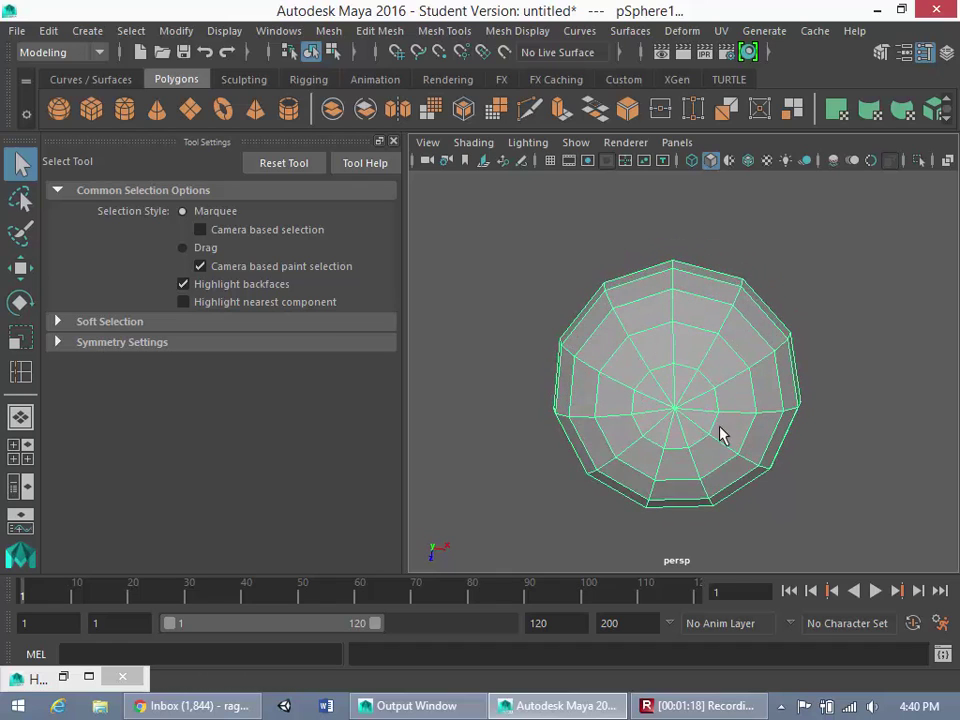
pyautogui.keyDown('alt'); pyautogui.moveTo(722, 486); pyautogui.dragTo(693, 347); pyautogui.keyUp('alt')
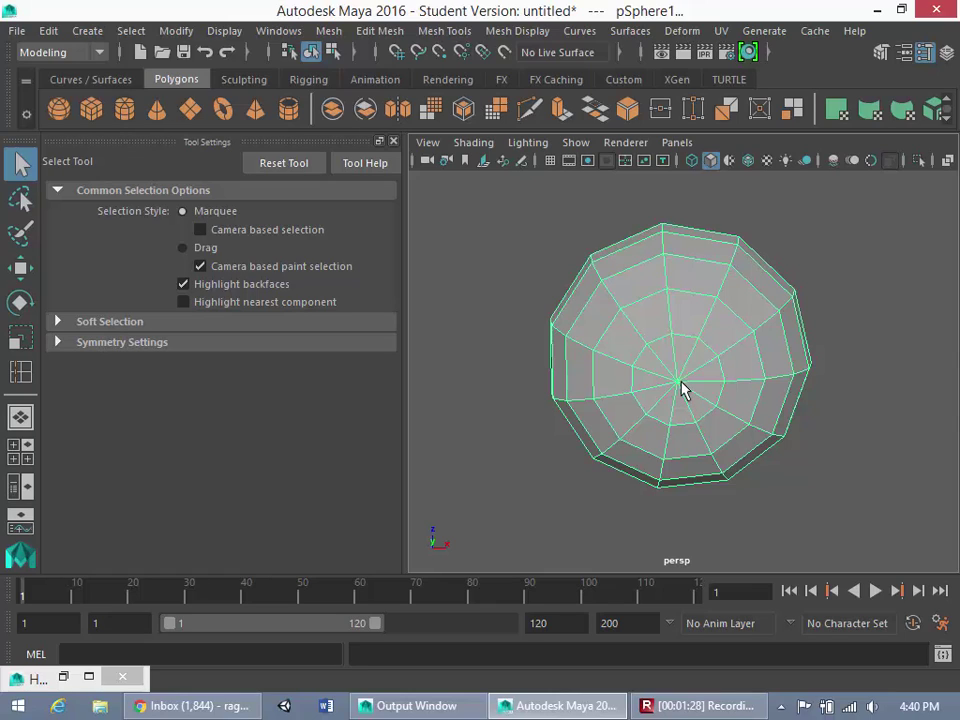
pyautogui.keyDown('alt'); pyautogui.moveTo(701, 276); pyautogui.dragTo(738, 521); pyautogui.keyUp('alt')
pyautogui.moveTo(695, 302)
pyautogui.keyDown('alt'); pyautogui.mouseDown()
pyautogui.moveTo(684, 330)
pyautogui.moveTo(690, 296)
pyautogui.mouseUp(); pyautogui.keyUp('alt')
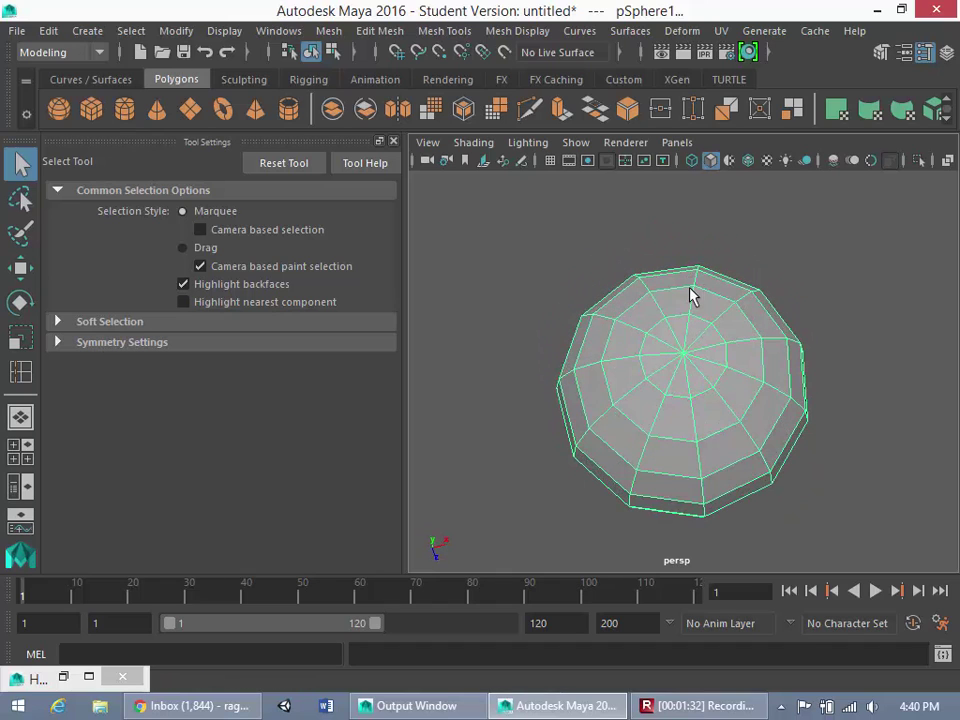
pyautogui.press('3')
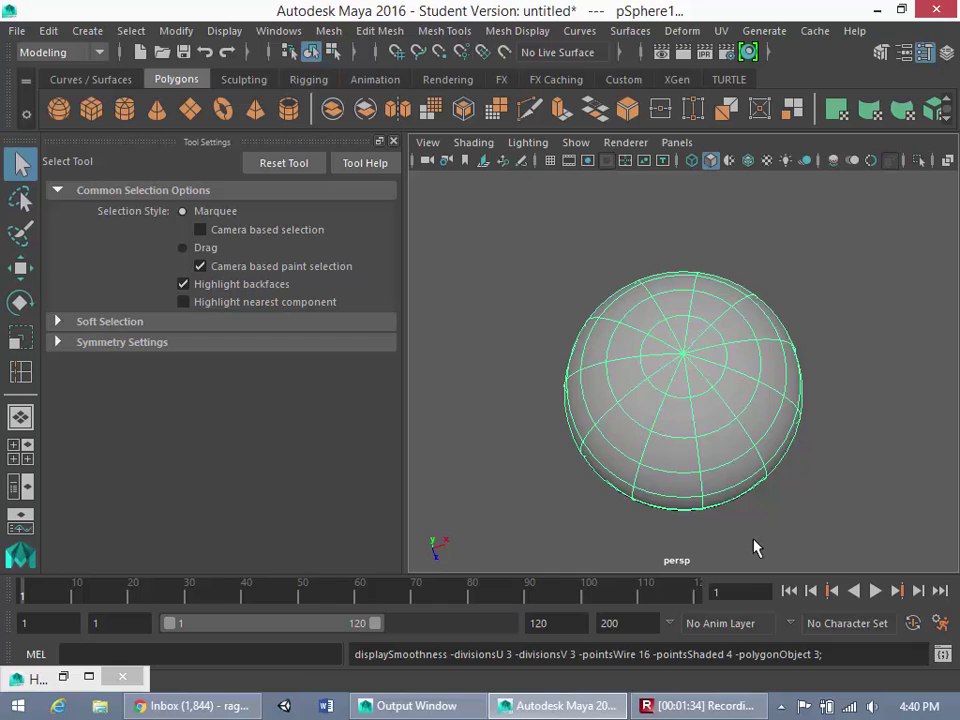
pyautogui.keyDown('alt'); pyautogui.moveTo(754, 549); pyautogui.dragTo(703, 371); pyautogui.keyUp('alt')
pyautogui.press('1')
pyautogui.scroll(-5, 750, 385)
pyautogui.press('3')
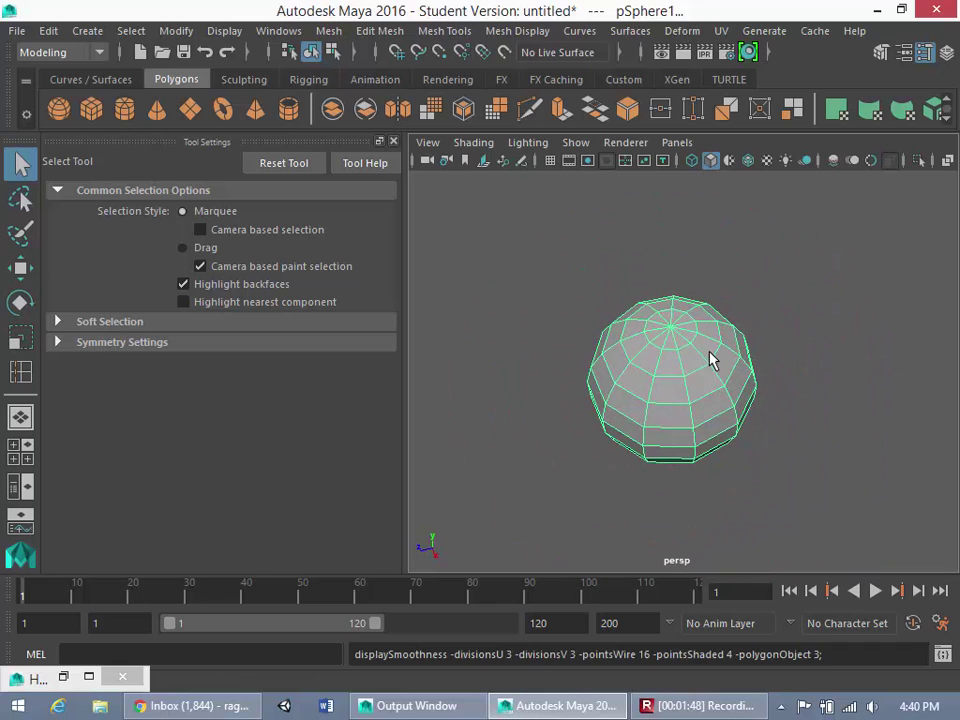
pyautogui.click(842, 365)
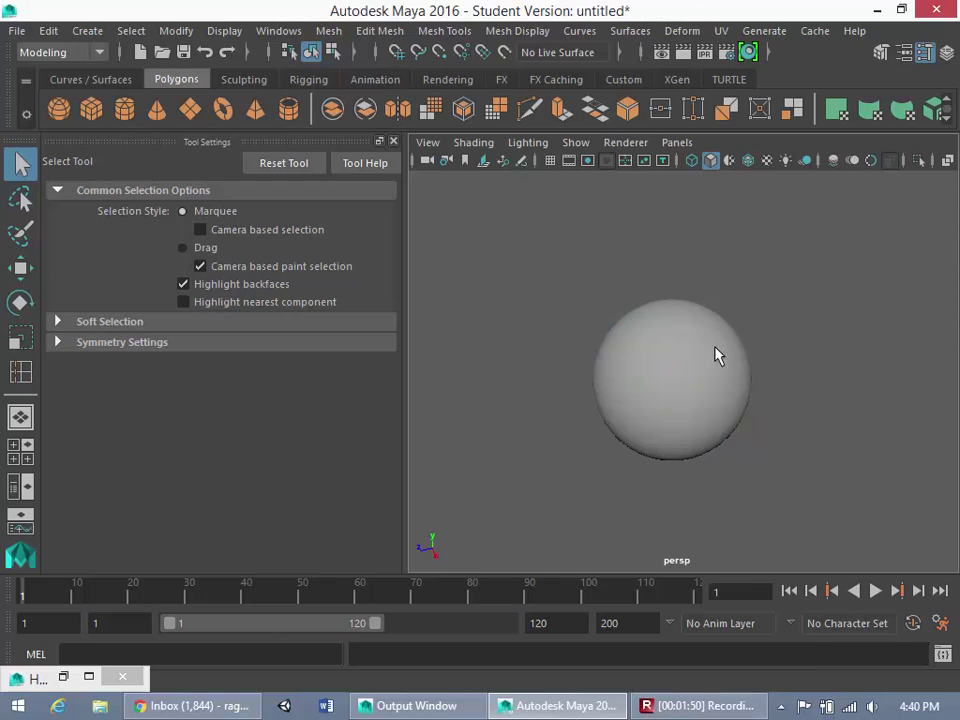
pyautogui.click(747, 426)
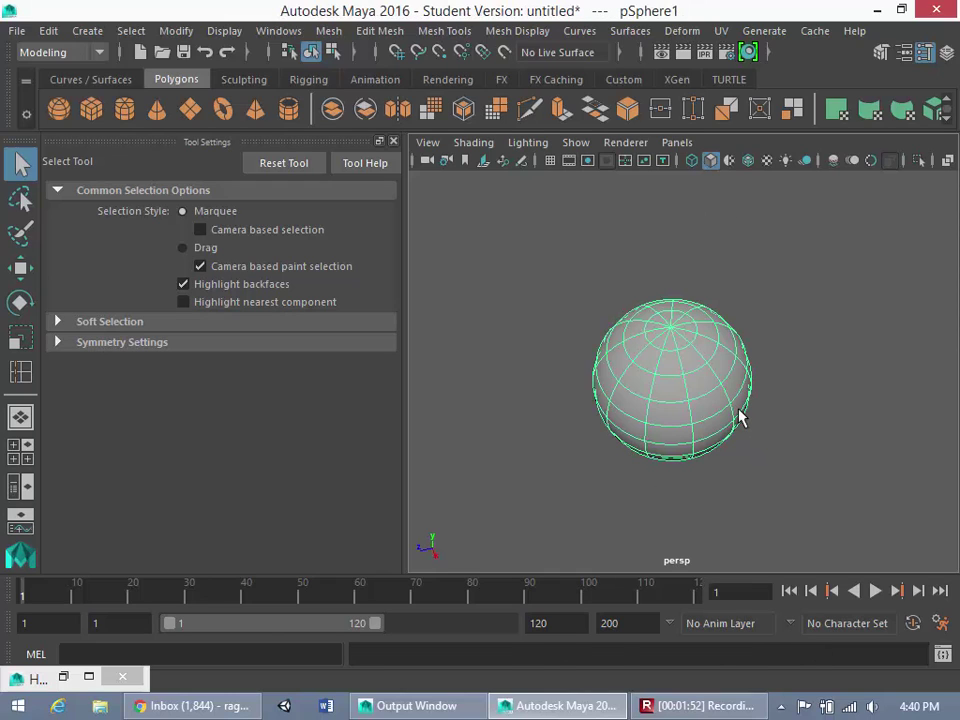
pyautogui.press('1')
pyautogui.click(862, 314)
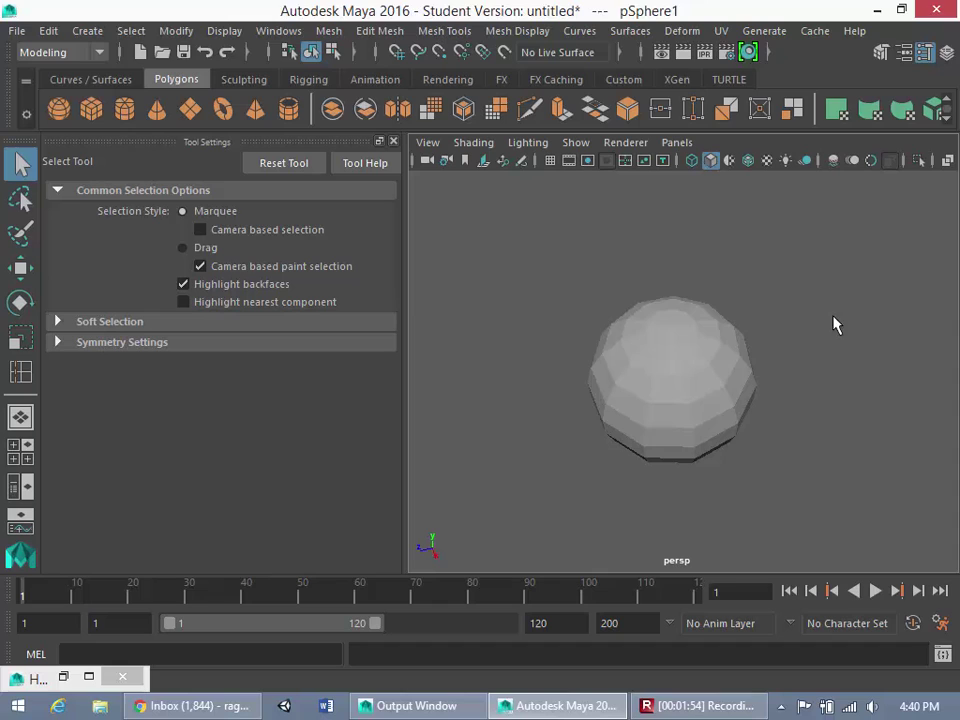
pyautogui.keyDown('alt'); pyautogui.moveTo(714, 369); pyautogui.dragTo(755, 322); pyautogui.keyUp('alt')
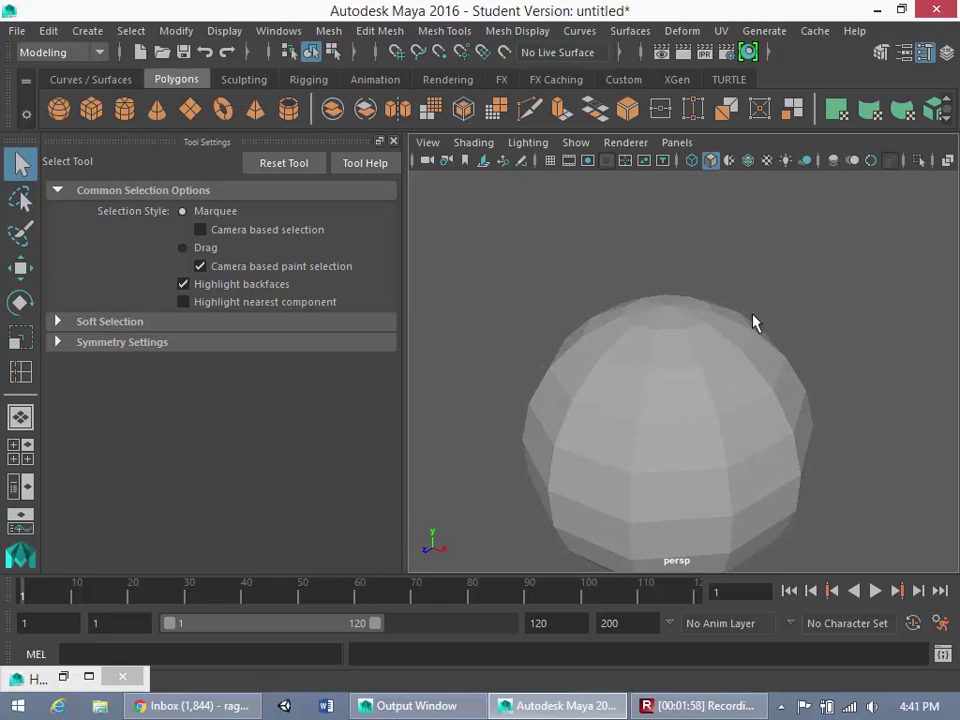
pyautogui.scroll(-5, 706, 440)
pyautogui.keyDown('alt'); pyautogui.moveTo(707, 439); pyautogui.dragTo(746, 471); pyautogui.keyUp('alt')
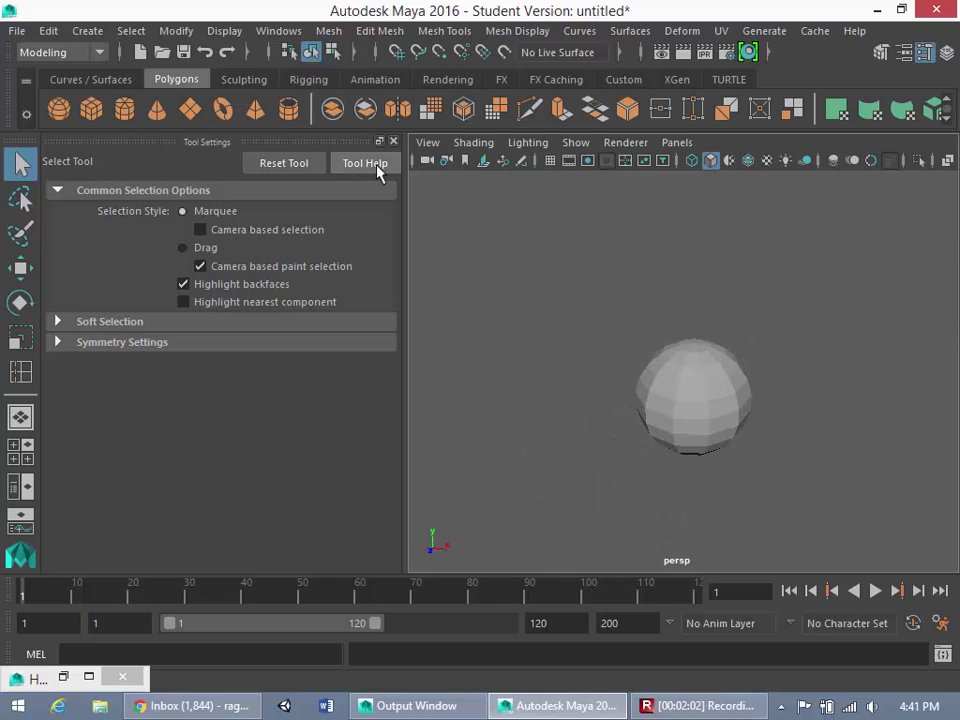
# - Add a default polygon cube and move pSphere1 off to the left
pyautogui.click(91, 112)
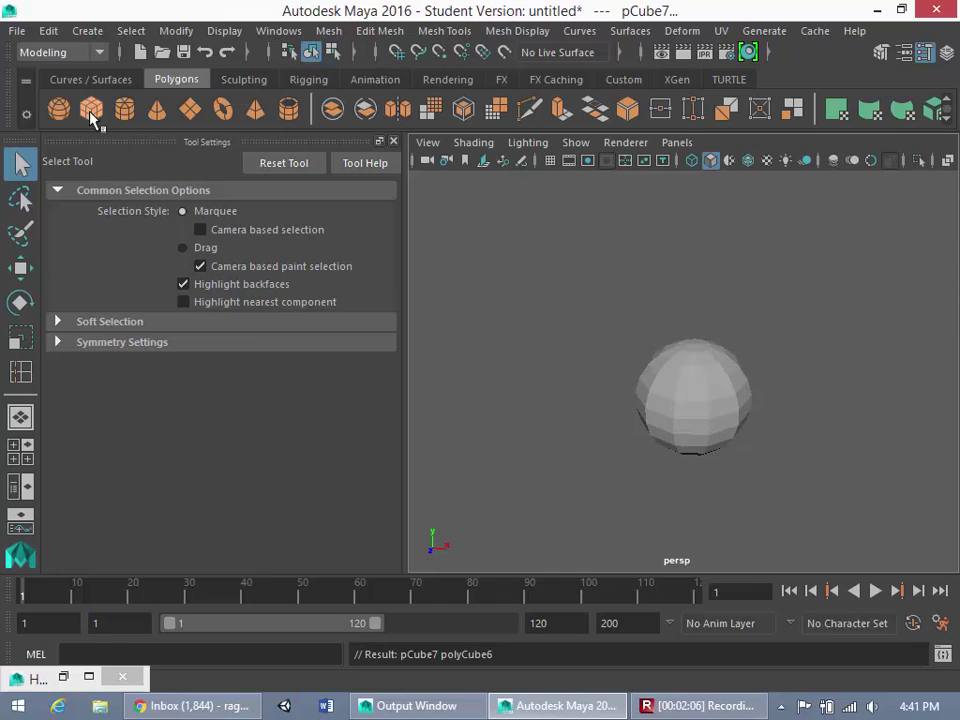
pyautogui.press('f')
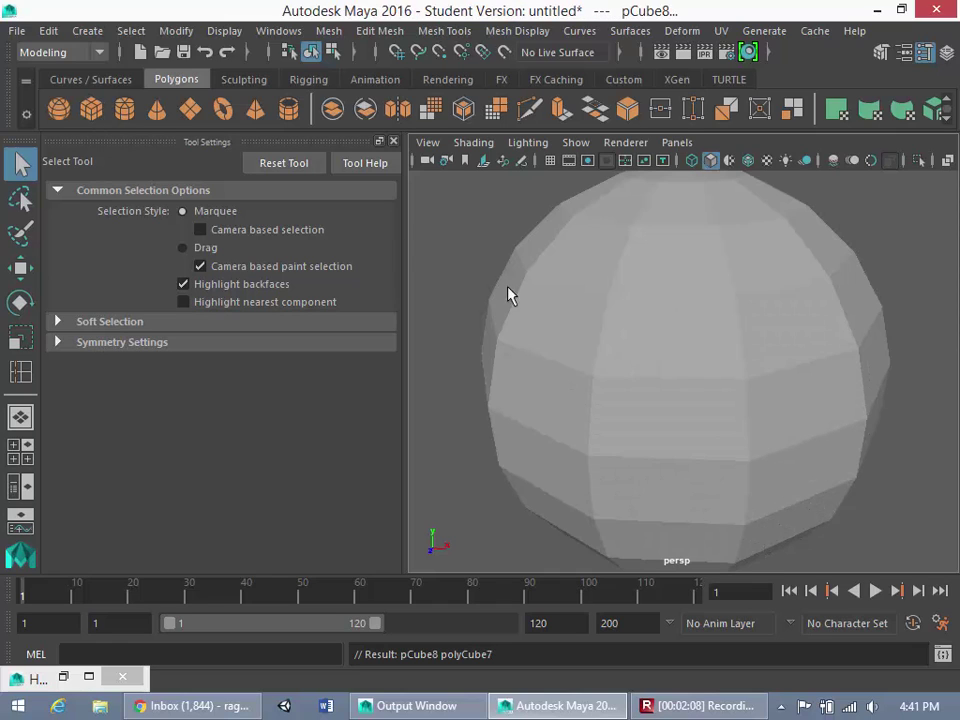
pyautogui.click(686, 361)
pyautogui.press('f')
pyautogui.press('w')
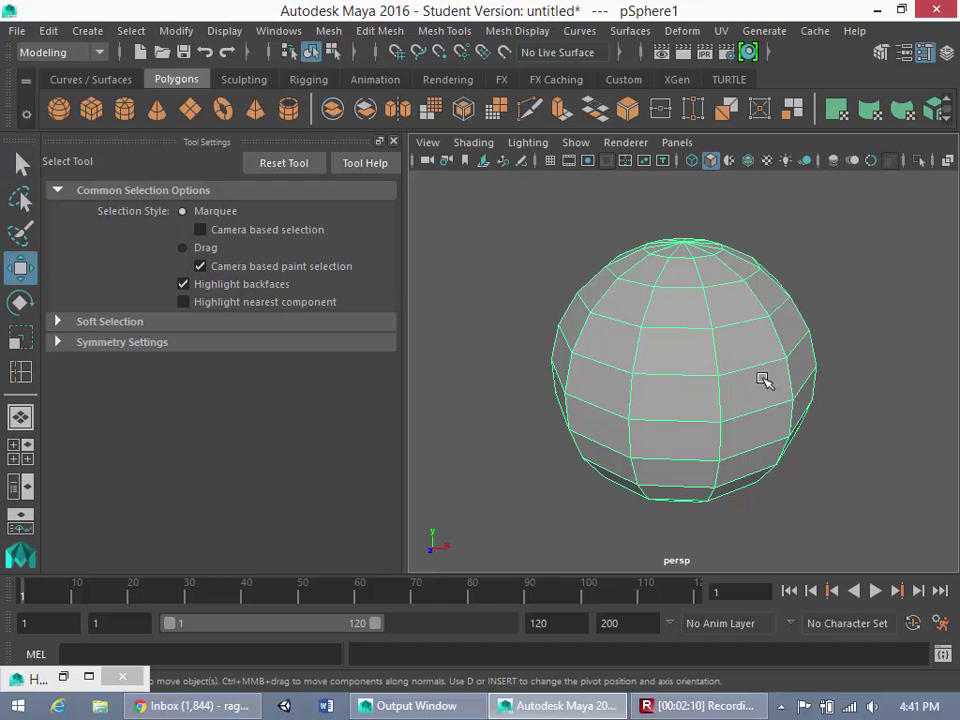
pyautogui.moveTo(771, 385); pyautogui.dragTo(395, 386)
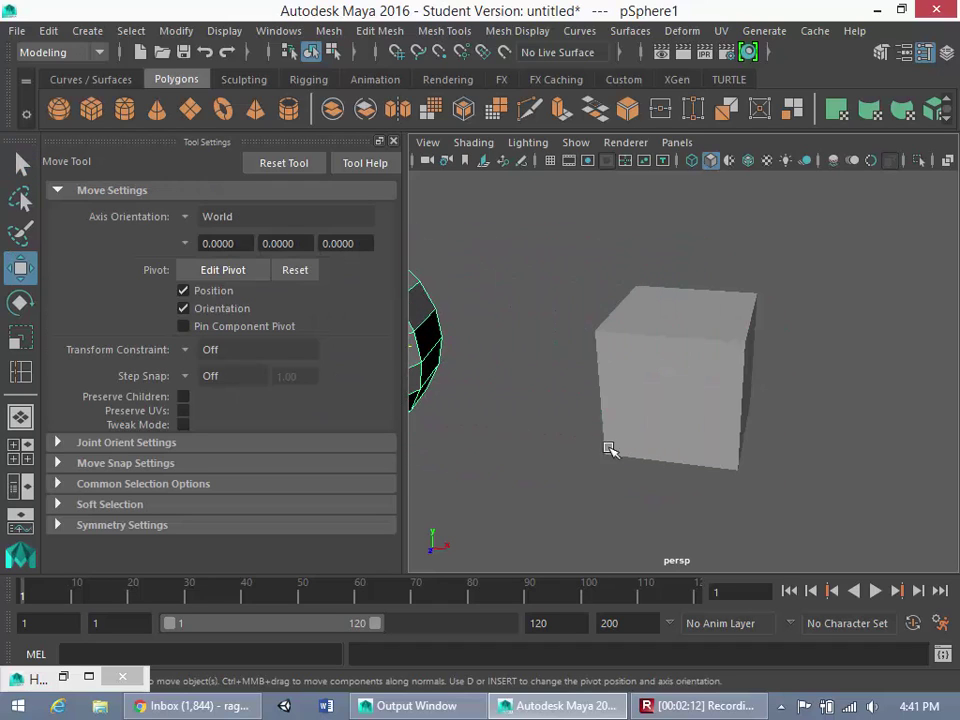
# - Move pCube7 to the right, delete the duplicate cube, and reselect pCube7
pyautogui.click(664, 452)
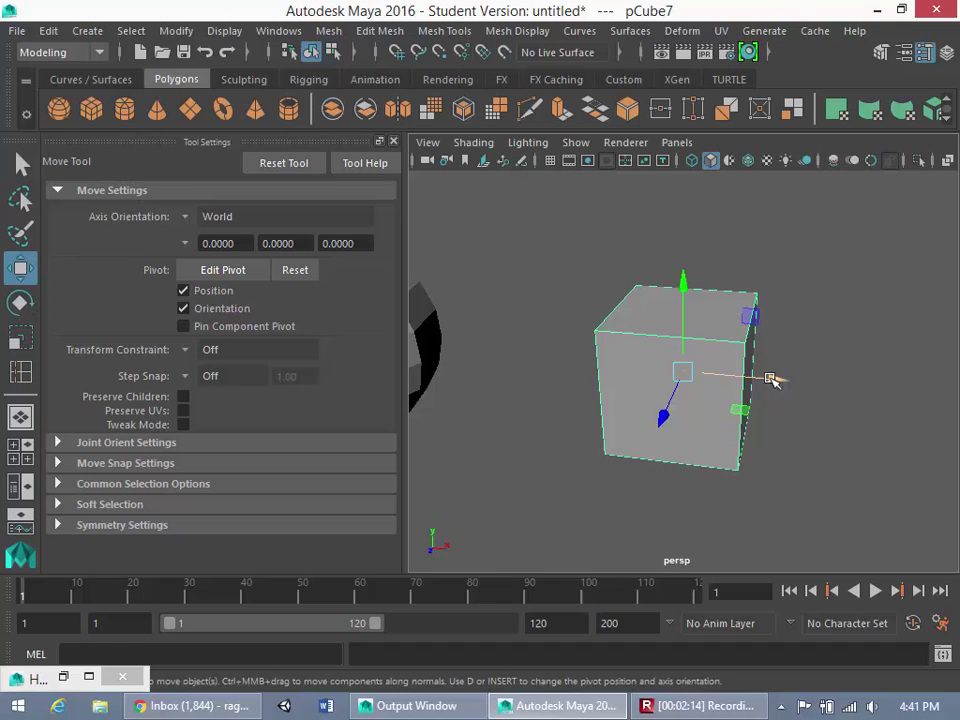
pyautogui.moveTo(771, 379); pyautogui.dragTo(878, 381)
pyautogui.click(625, 364)
pyautogui.press('Delete')
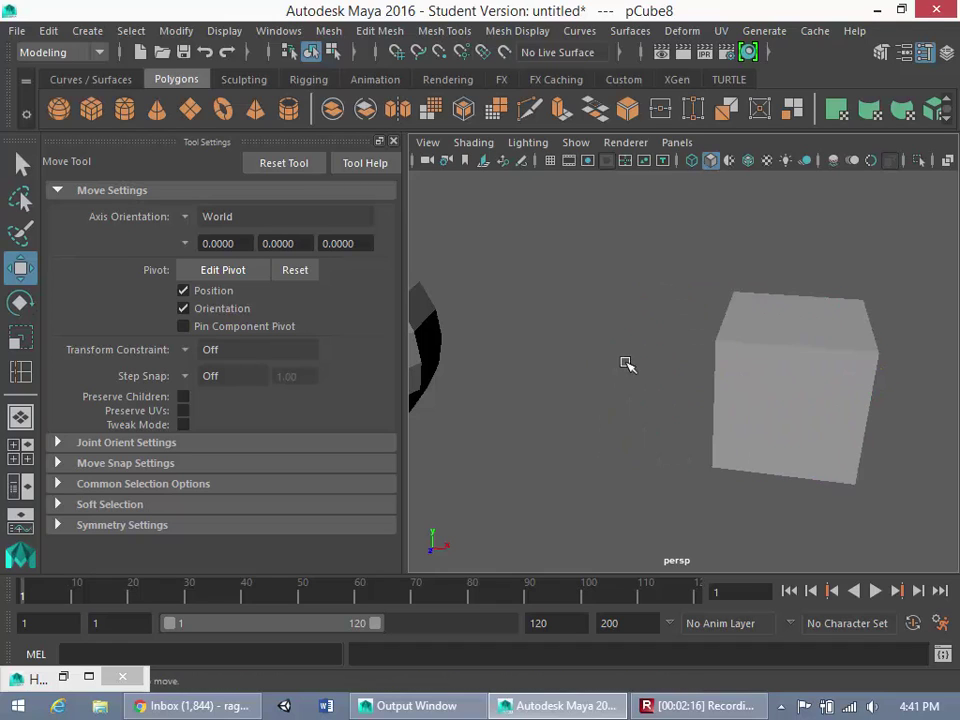
pyautogui.click(810, 398)
pyautogui.keyDown('alt'); pyautogui.moveTo(793, 360); pyautogui.dragTo(660, 354, button='middle'); pyautogui.keyUp('alt')
# - Apply Mesh > Smooth to pCube7, then repeat it with G for a second smoothing pass
pyautogui.click(393, 141)
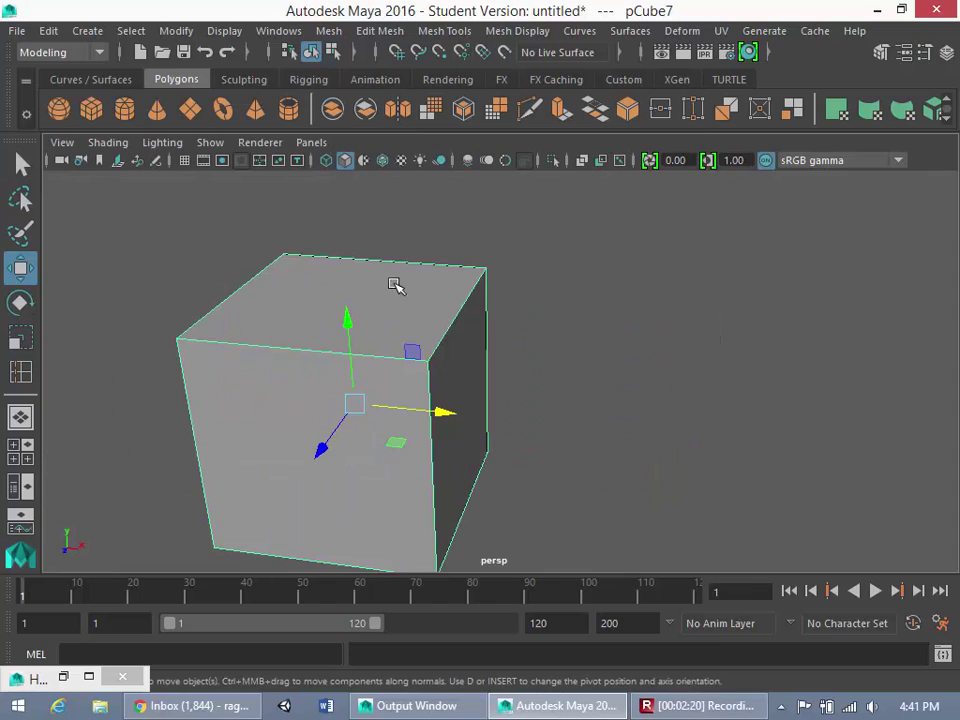
pyautogui.click(330, 31)
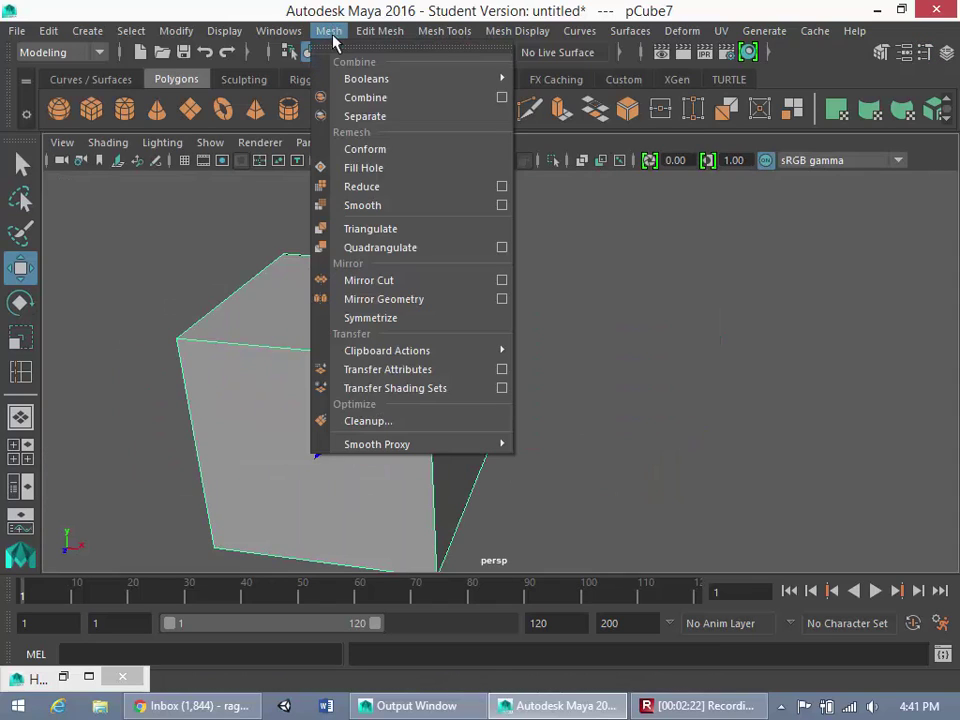
pyautogui.click(364, 205)
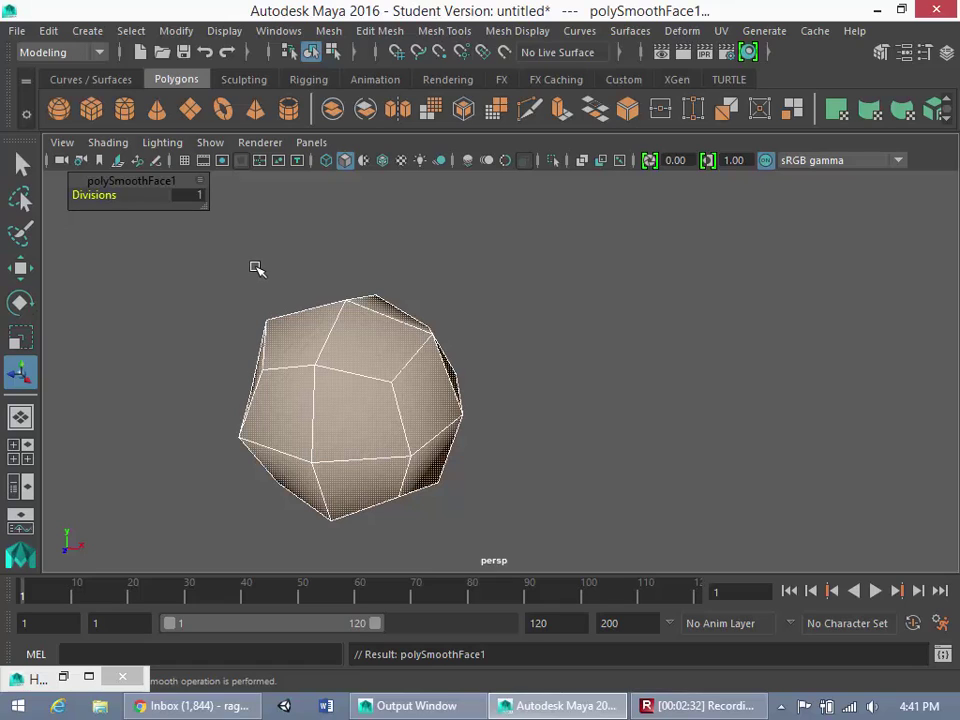
pyautogui.press('g')
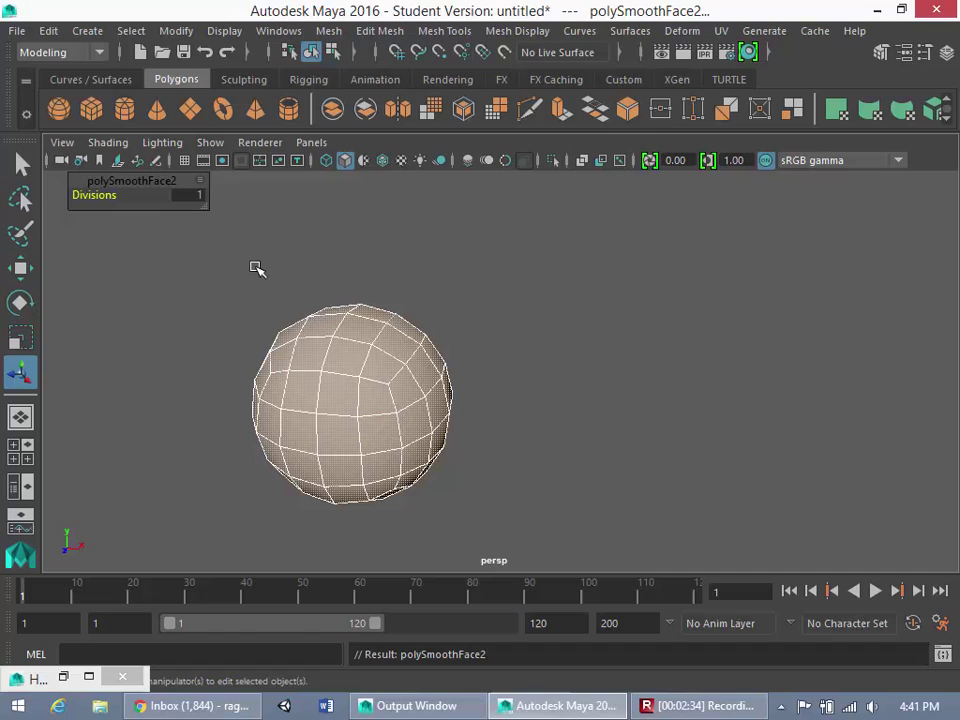
pyautogui.click(257, 265)
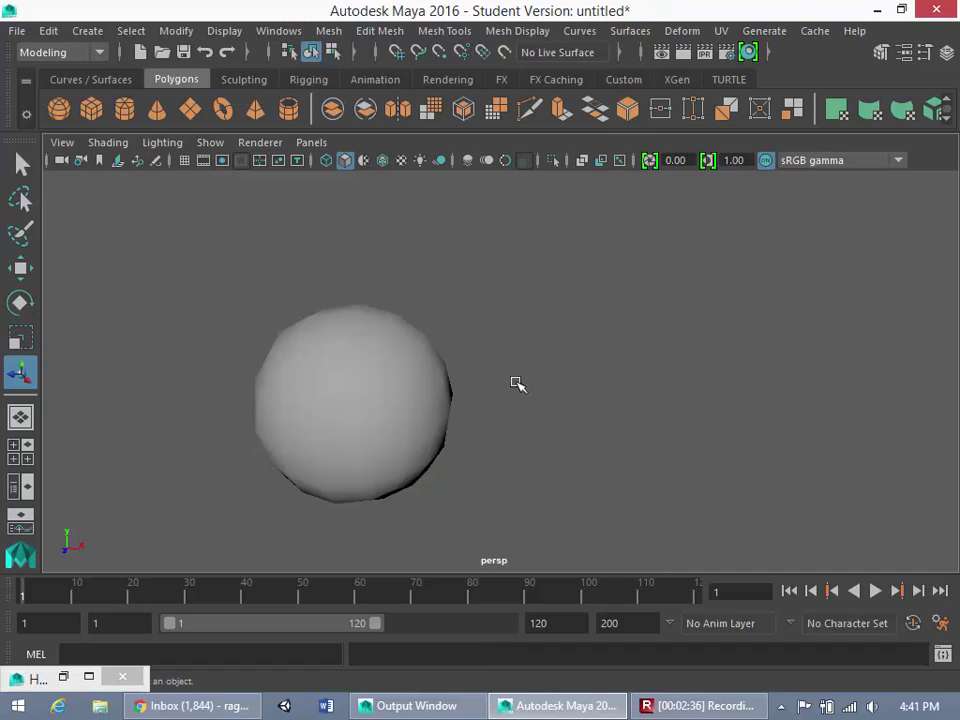
pyautogui.click(388, 390)
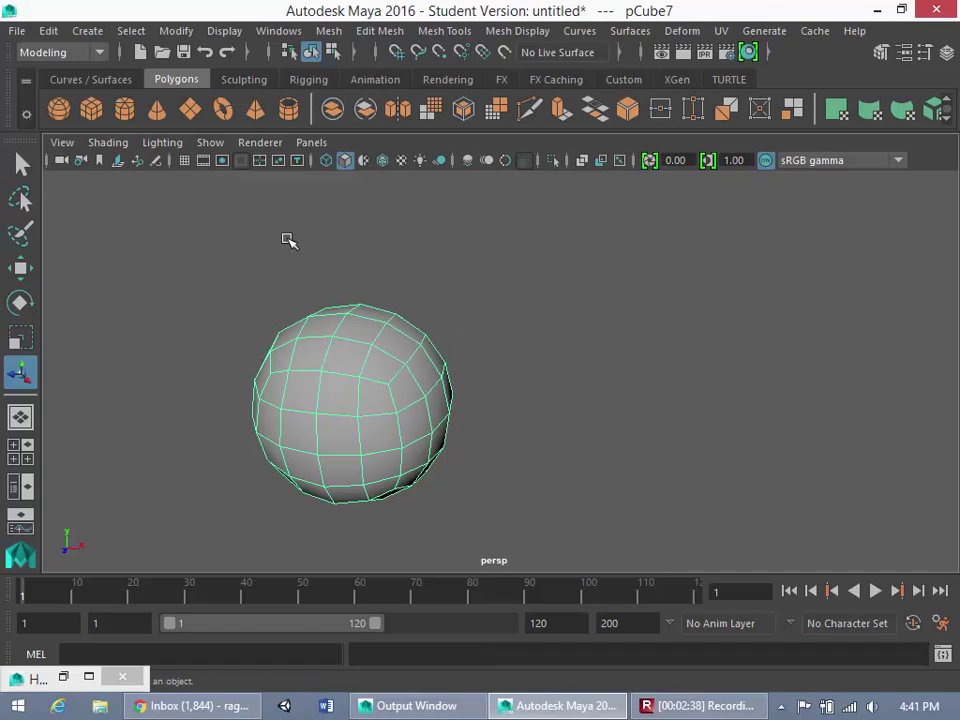
pyautogui.scroll(-10, 392, 394)
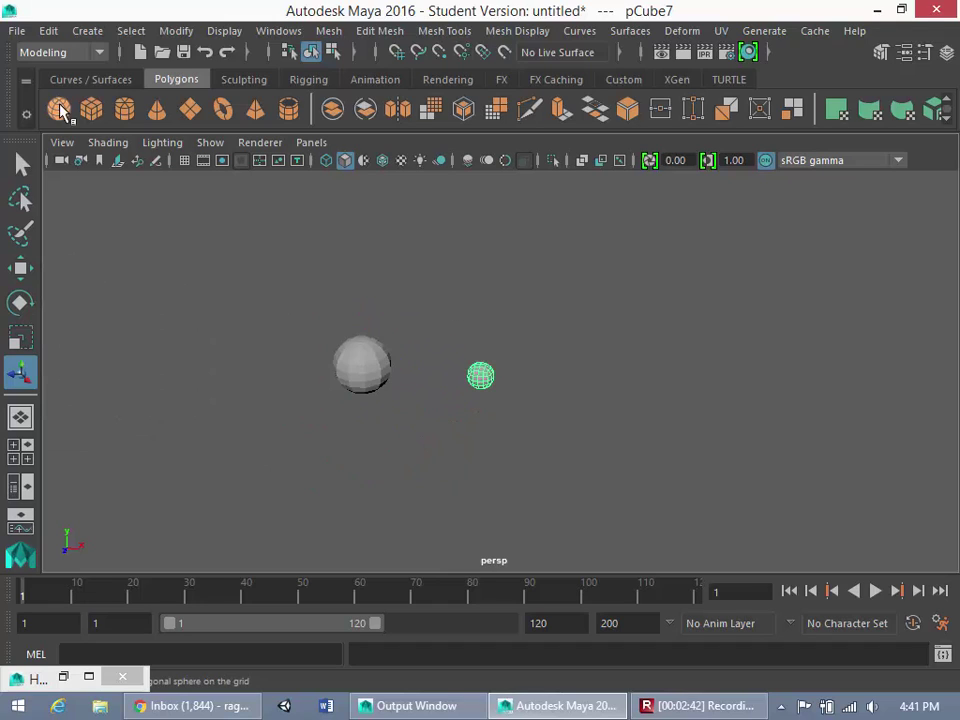
# - Add a new default cube, delete the old smoothed sphere, and frame the view on the new cube
pyautogui.click(88, 117)
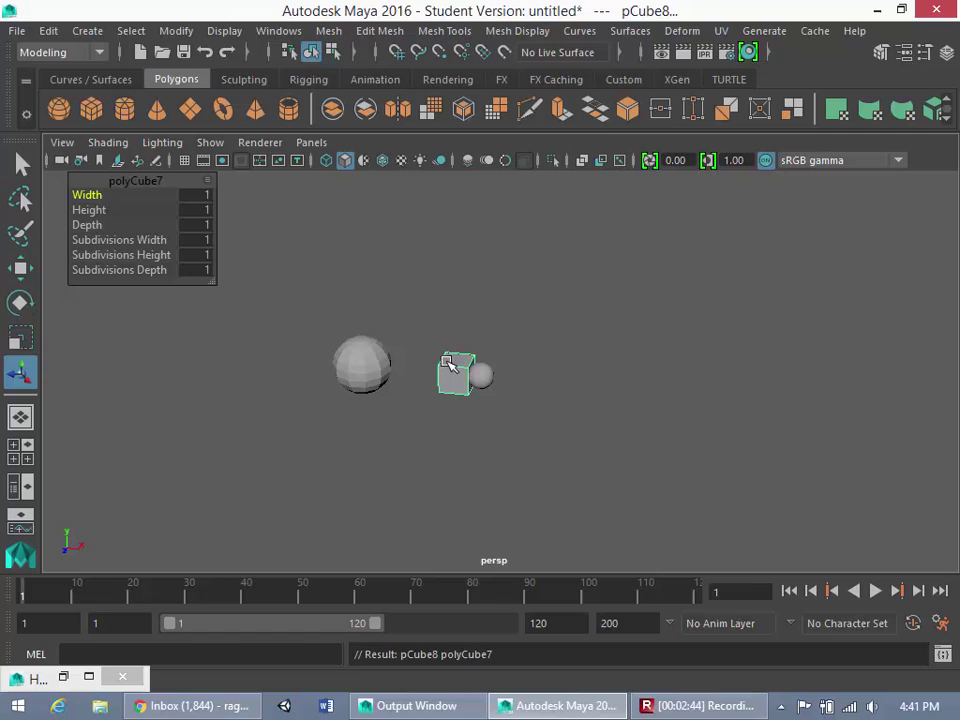
pyautogui.click(480, 376)
pyautogui.press('Delete')
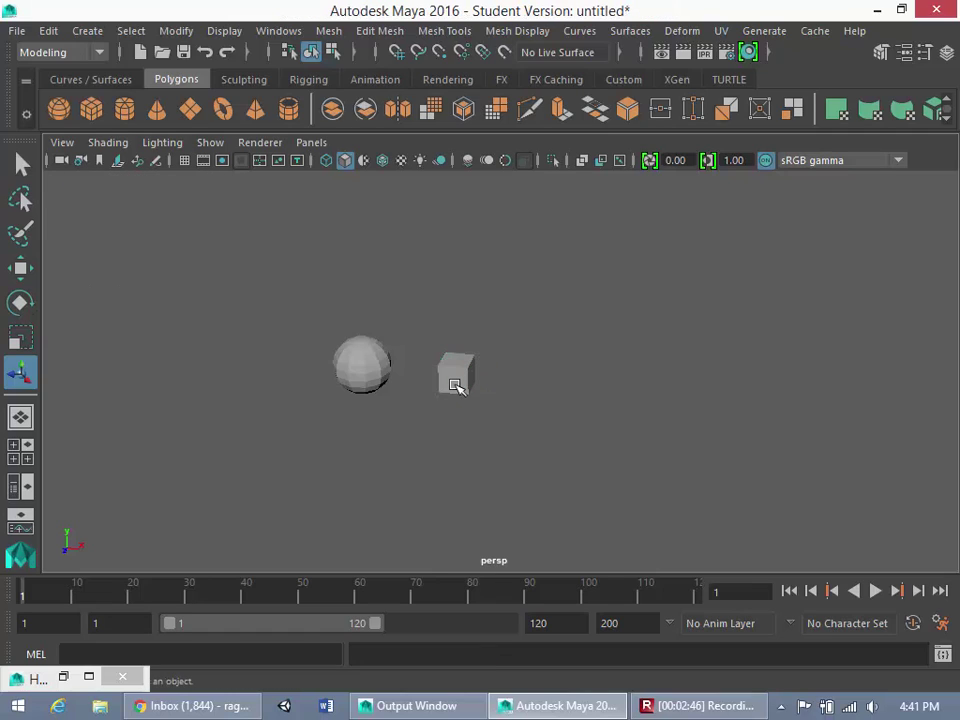
pyautogui.click(456, 385)
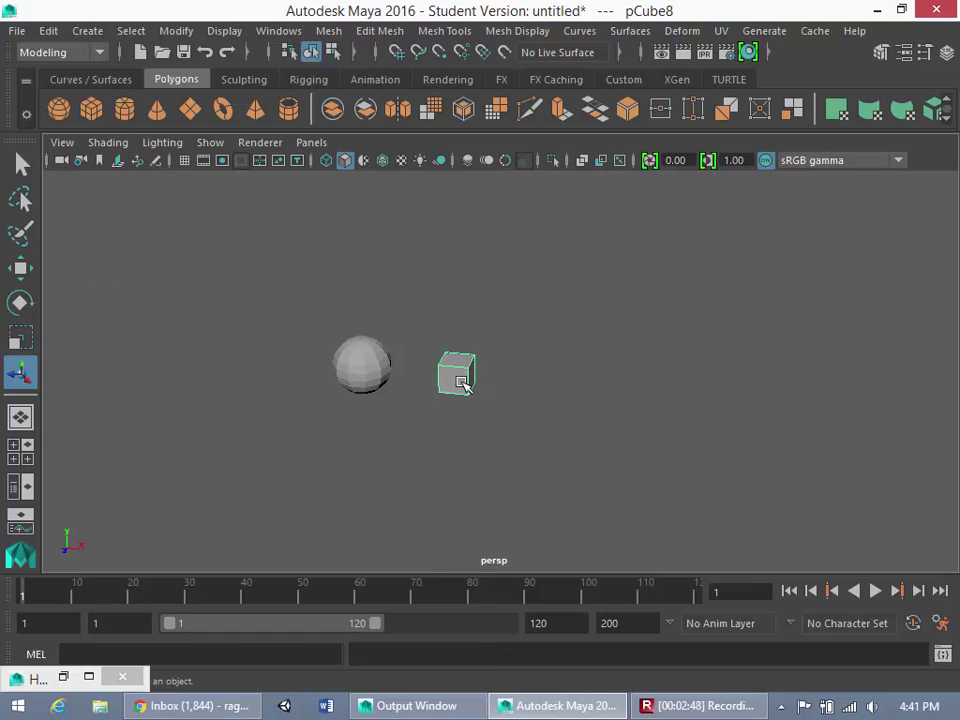
pyautogui.press('f')
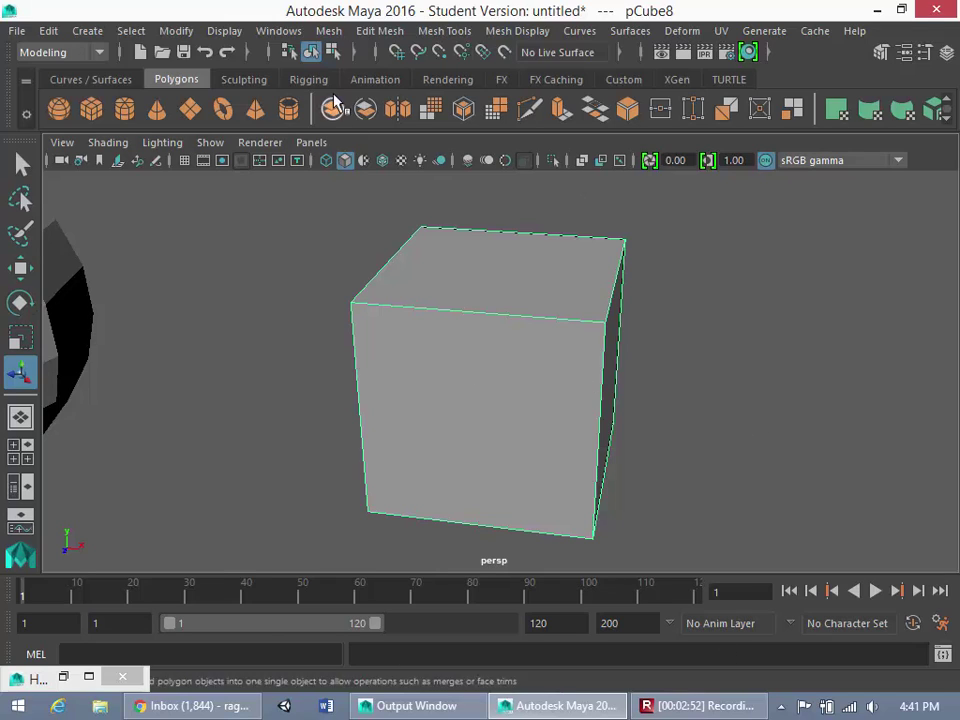
# - Smooth pCube8 twice with Mesh > Smooth and G, then Select All on the mesh
pyautogui.click(328, 31)
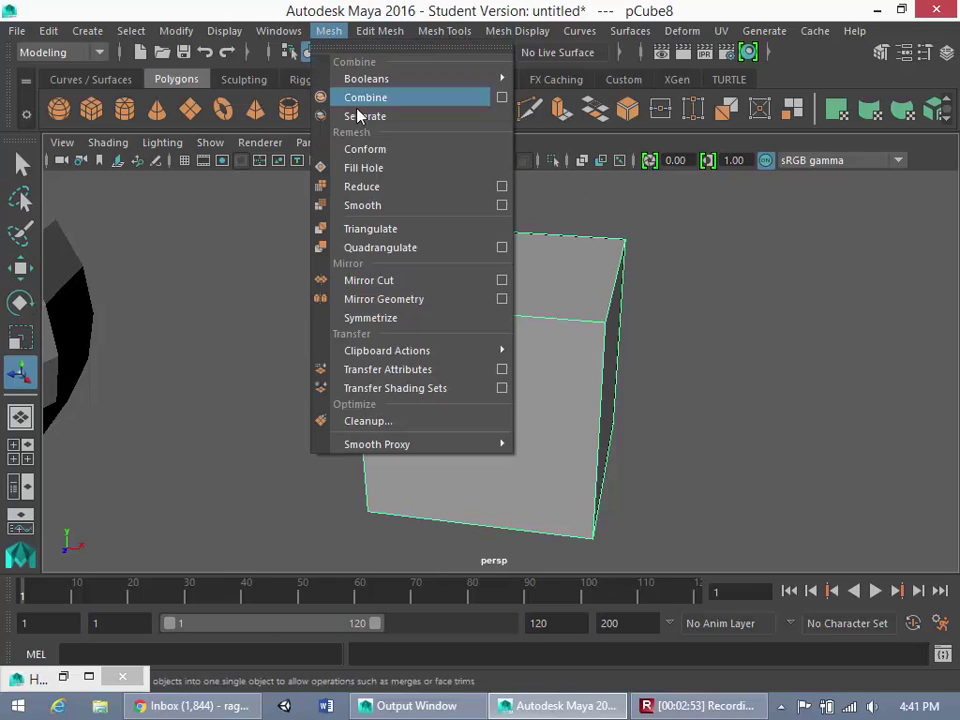
pyautogui.click(388, 205)
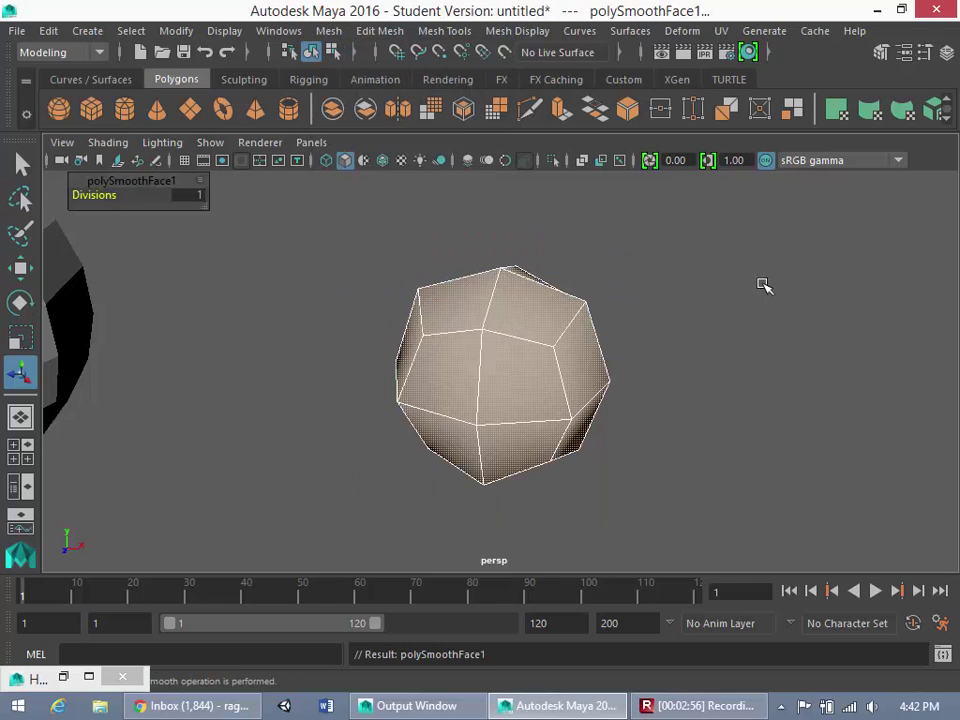
pyautogui.press('g')
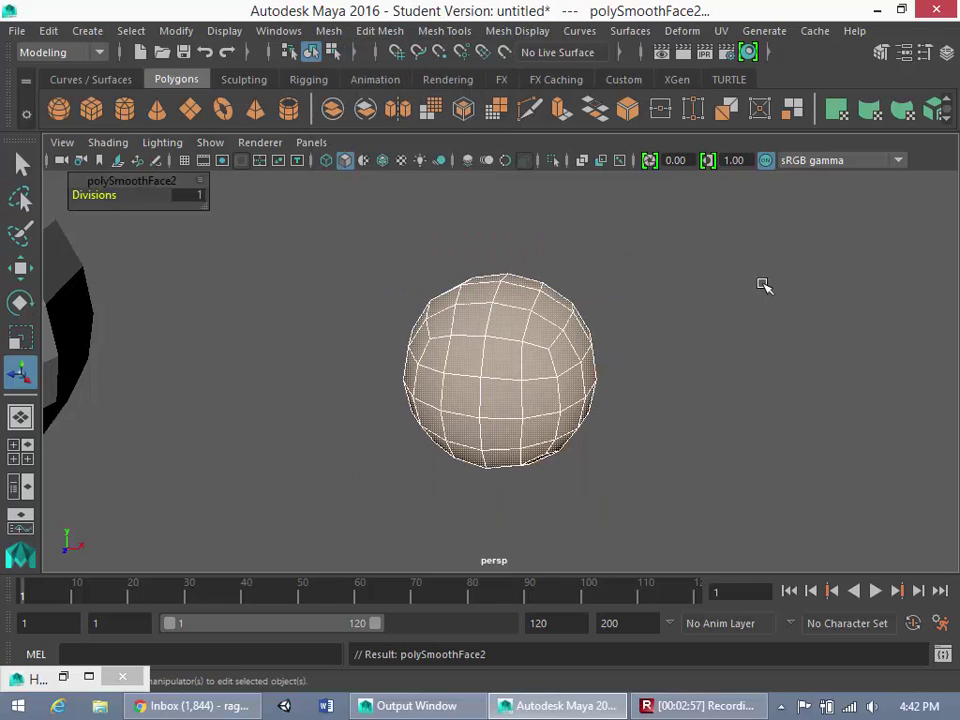
pyautogui.rightClick(482, 379)
pyautogui.click(487, 303)
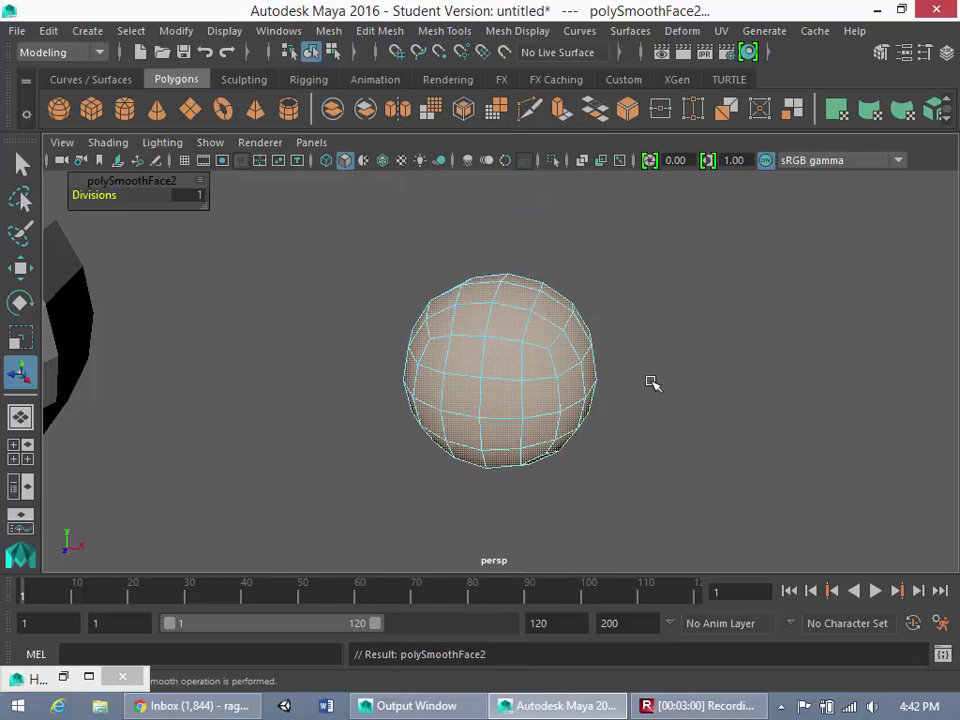
pyautogui.keyDown('alt'); pyautogui.moveTo(750, 456); pyautogui.dragTo(501, 364); pyautogui.keyUp('alt')
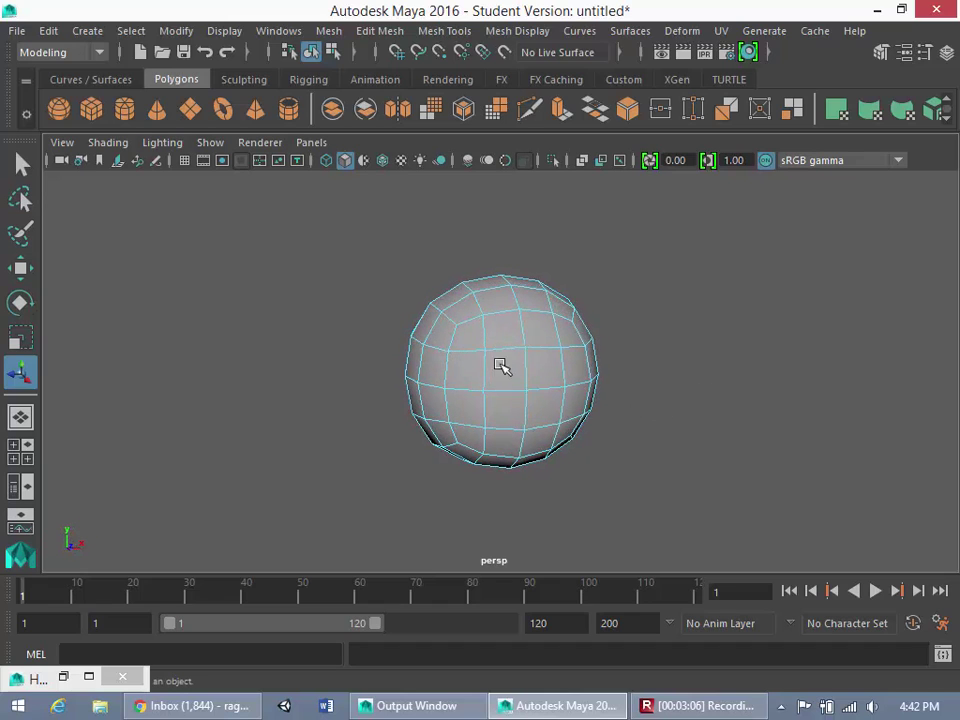
pyautogui.scroll(-6, 504, 368)
pyautogui.scroll(8, 506, 371)
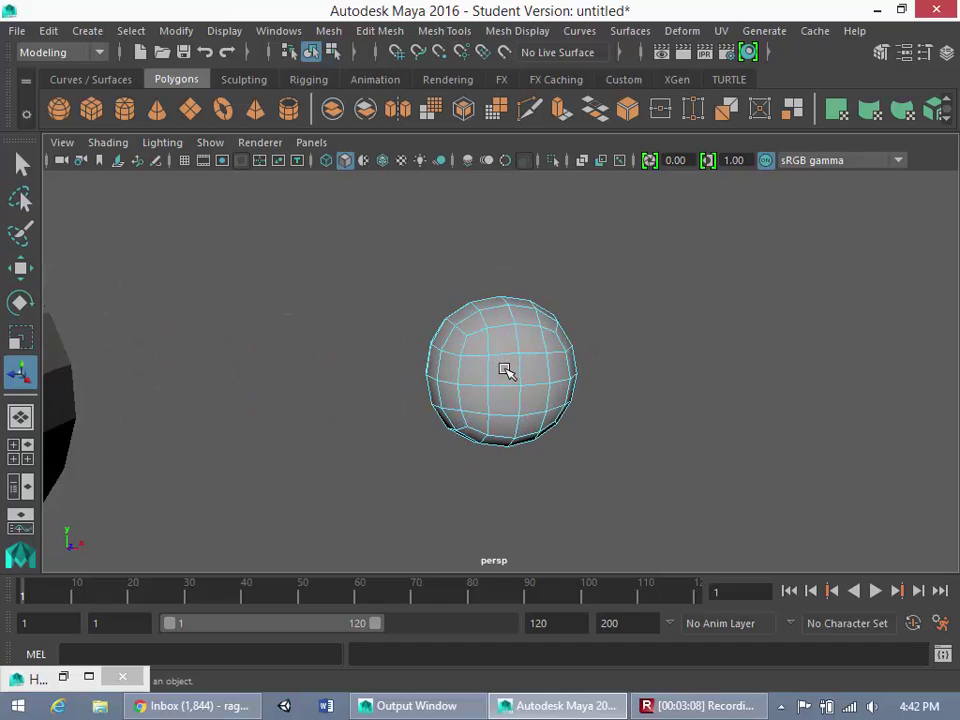
pyautogui.keyDown('alt'); pyautogui.moveTo(431, 360); pyautogui.dragTo(533, 496); pyautogui.keyUp('alt')
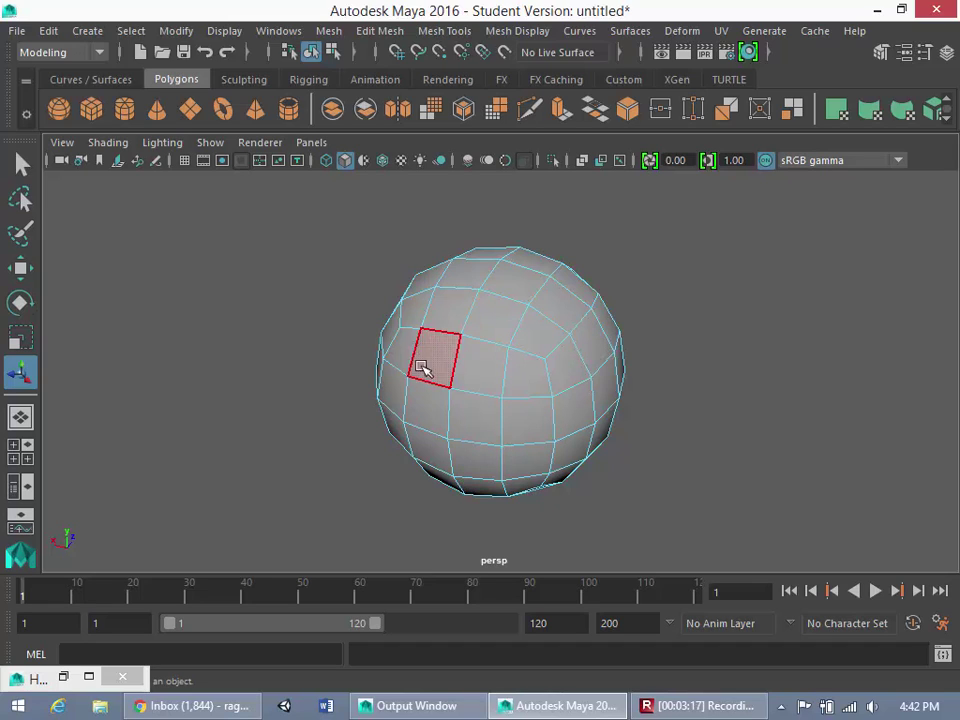
pyautogui.keyDown('alt'); pyautogui.moveTo(637, 347); pyautogui.dragTo(604, 298); pyautogui.keyUp('alt')
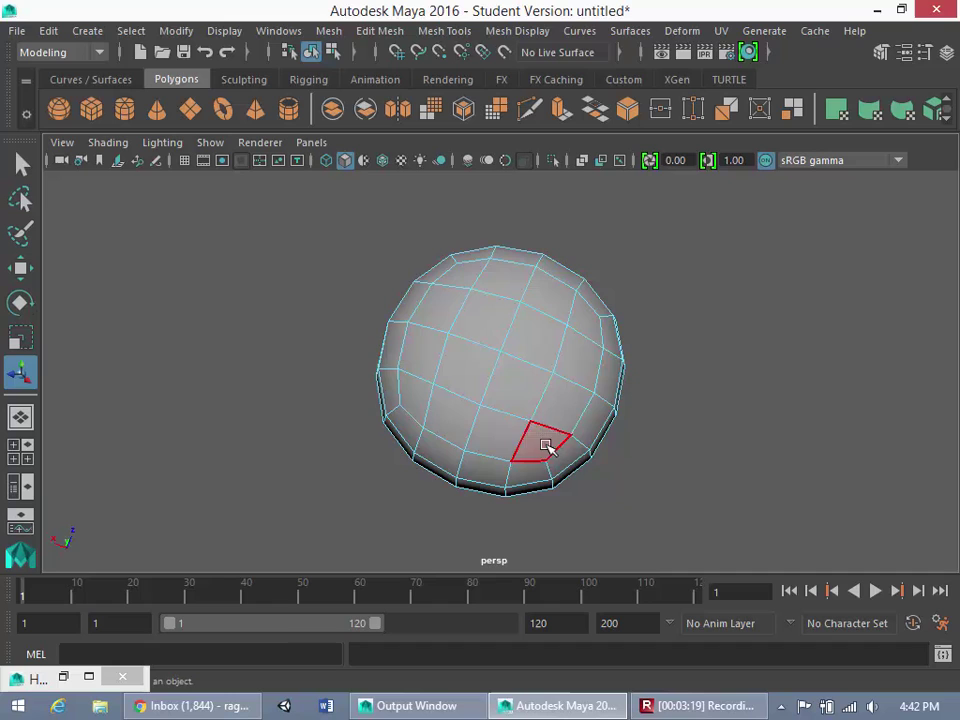
pyautogui.keyDown('alt'); pyautogui.moveTo(545, 447); pyautogui.dragTo(477, 253); pyautogui.keyUp('alt')
pyautogui.keyDown('alt'); pyautogui.moveTo(603, 364); pyautogui.dragTo(445, 358); pyautogui.keyUp('alt')
pyautogui.moveTo(448, 313)
pyautogui.mouseDown()
pyautogui.moveTo(558, 314)
pyautogui.moveTo(560, 358)
pyautogui.moveTo(457, 374)
pyautogui.moveTo(382, 364)
pyautogui.moveTo(376, 433)
pyautogui.moveTo(437, 444)
pyautogui.moveTo(590, 443)
pyautogui.moveTo(558, 489)
pyautogui.moveTo(456, 494)
pyautogui.mouseUp()
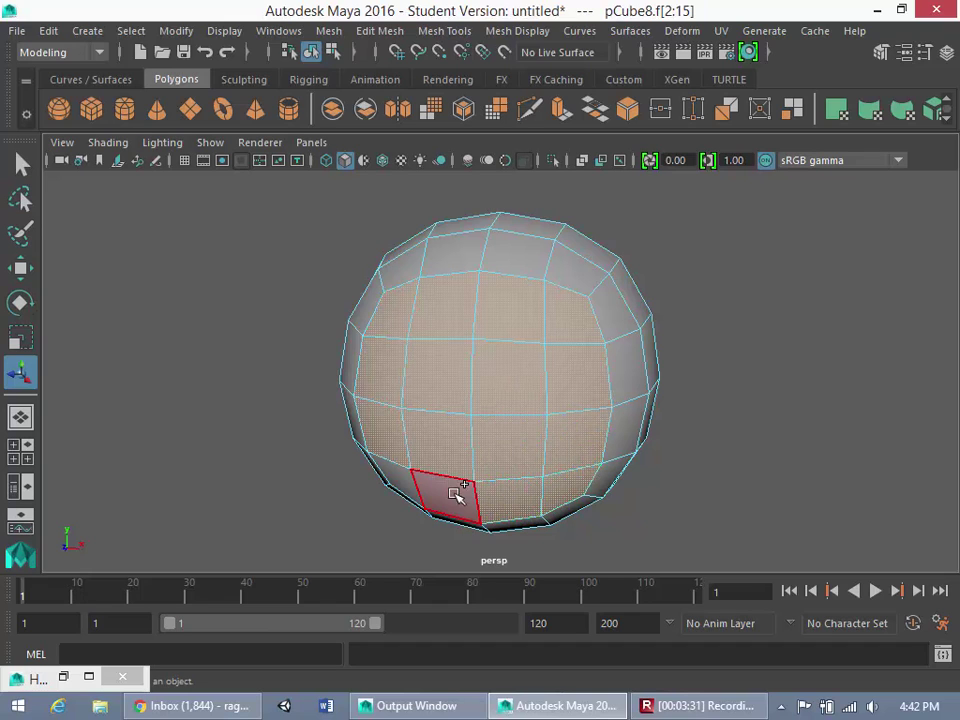
pyautogui.keyDown('alt'); pyautogui.moveTo(782, 467); pyautogui.dragTo(754, 444); pyautogui.keyUp('alt')
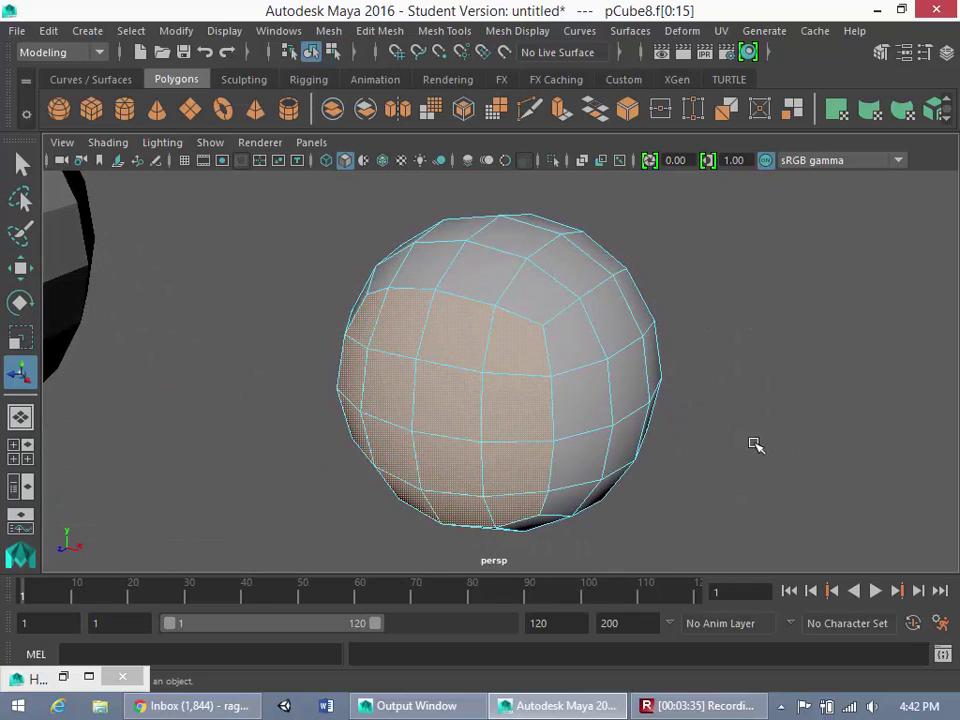
pyautogui.click(700, 420)
# - Orbit the view and return the smoothed sphere to Object Mode
pyautogui.scroll(-5, 520, 357)
pyautogui.keyDown('alt'); pyautogui.moveTo(520, 357); pyautogui.dragTo(447, 317); pyautogui.keyUp('alt')
pyautogui.moveTo(590, 399); pyautogui.dragTo(671, 202, button='right')
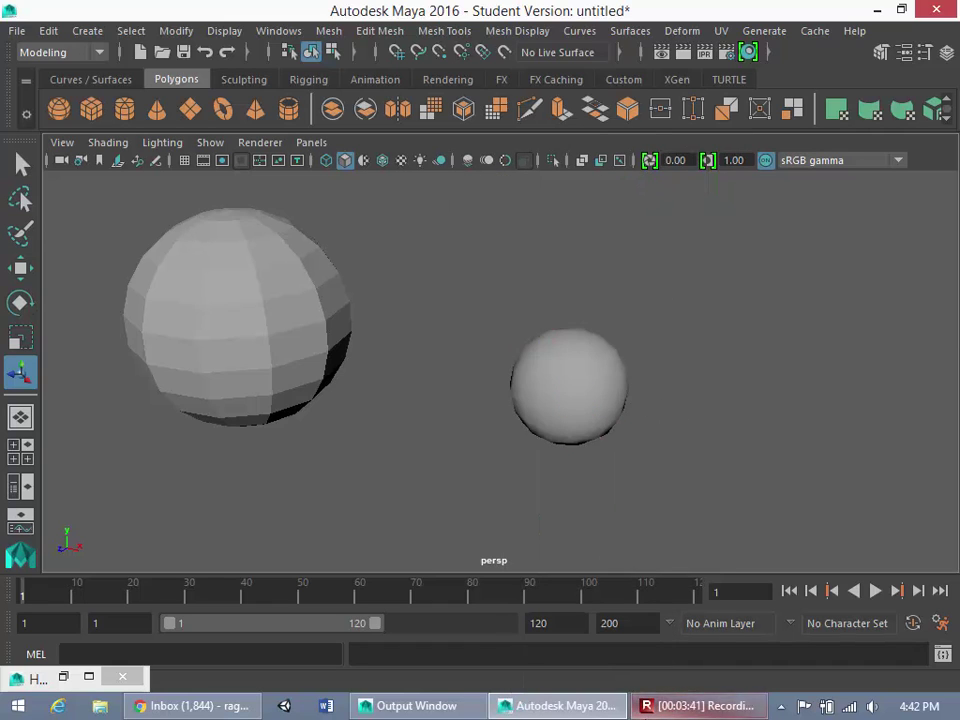